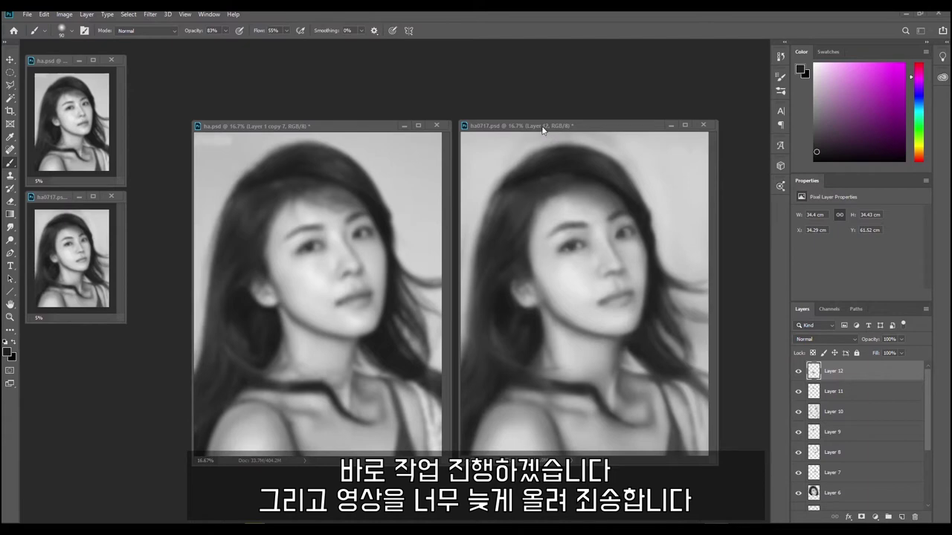
# Step: Hide Layer 1 copy 7 in the ha.psd reference so its less blurred version shows beside the painting
pyautogui.click(366, 130)
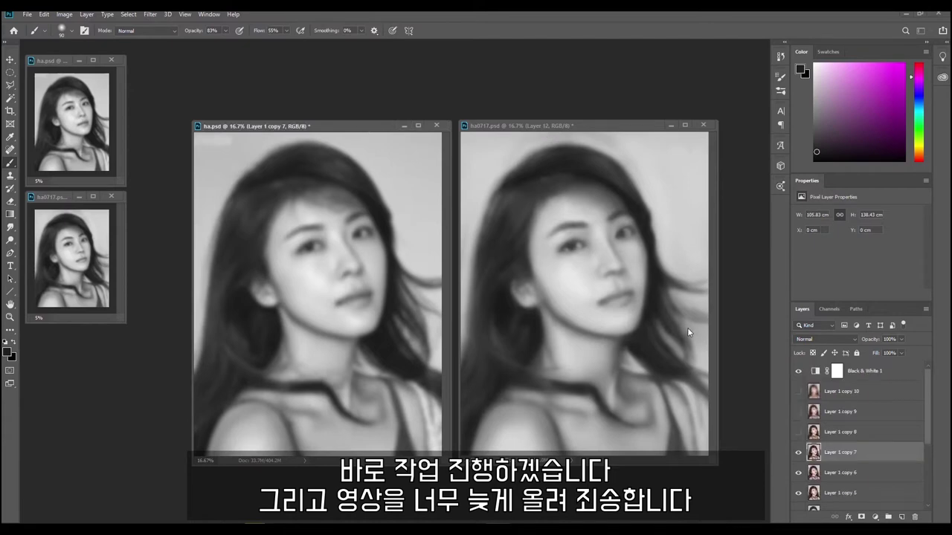
pyautogui.click(799, 452)
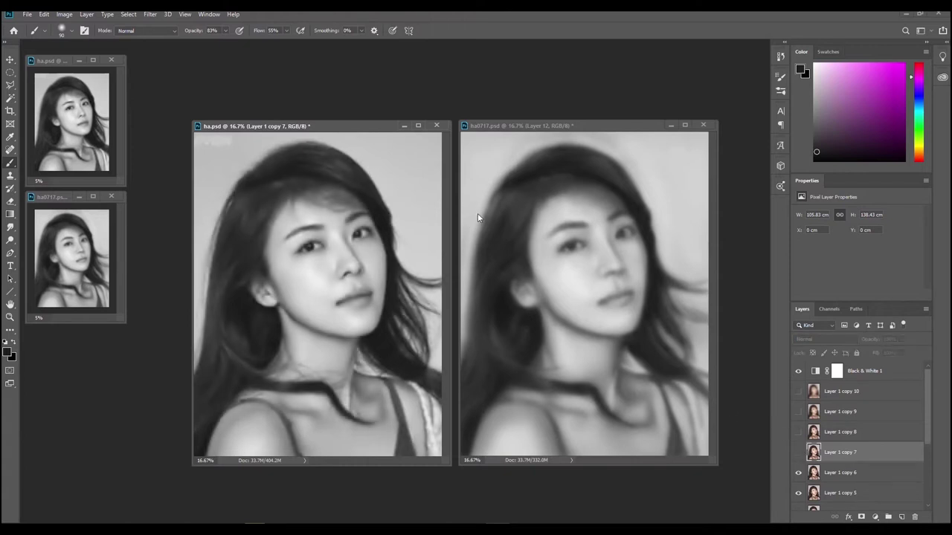
pyautogui.click(524, 126)
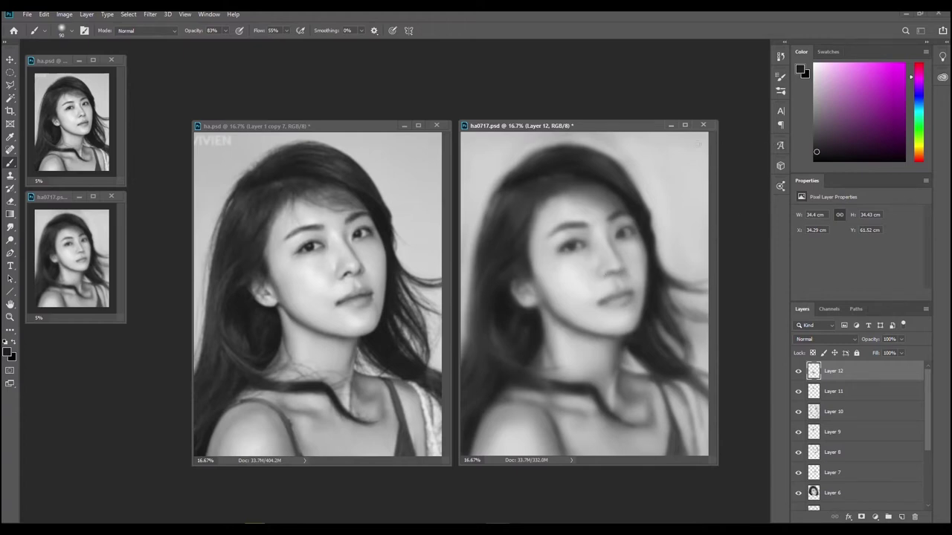
pyautogui.moveTo(568, 126); pyautogui.dragTo(576, 128)
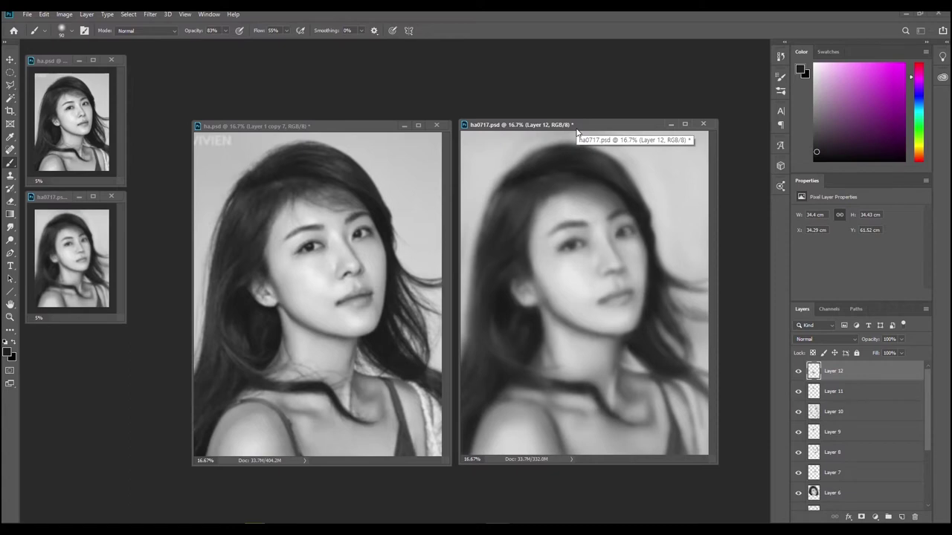
pyautogui.click(345, 128)
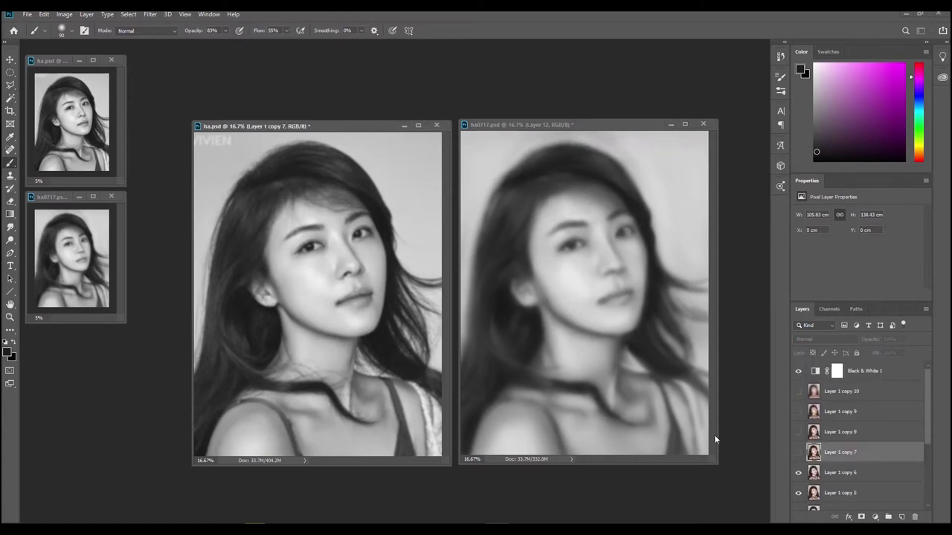
# Step: Toggle Layer 1 copy 7 to compare the reference's blur levels, leave it hidden and select Layer 1 copy 6
pyautogui.click(800, 454)
pyautogui.click(799, 453)
pyautogui.click(799, 453)
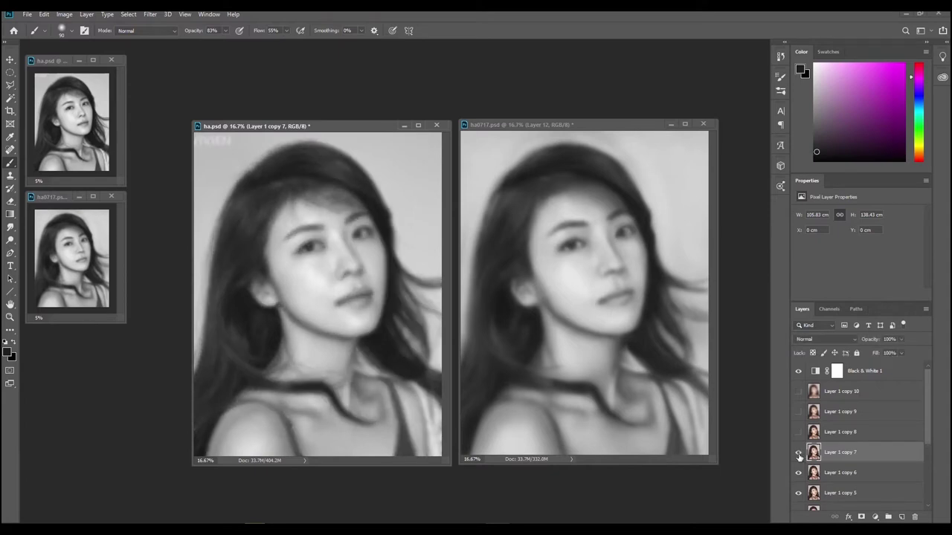
pyautogui.click(799, 454)
pyautogui.click(799, 453)
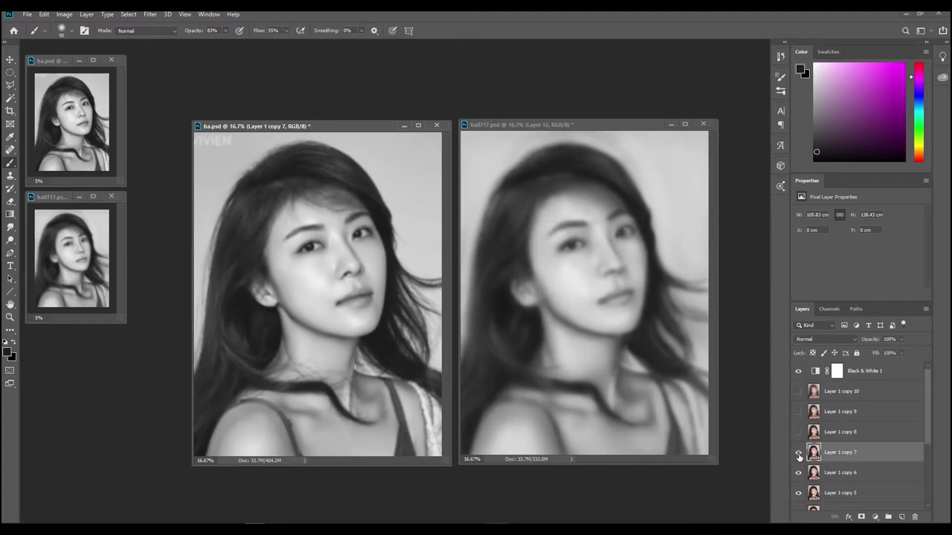
pyautogui.click(800, 454)
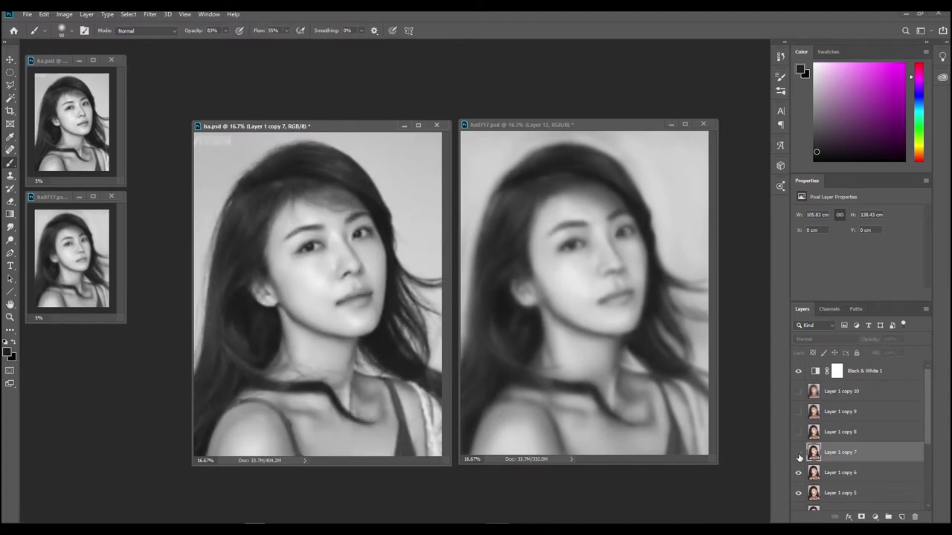
pyautogui.click(842, 478)
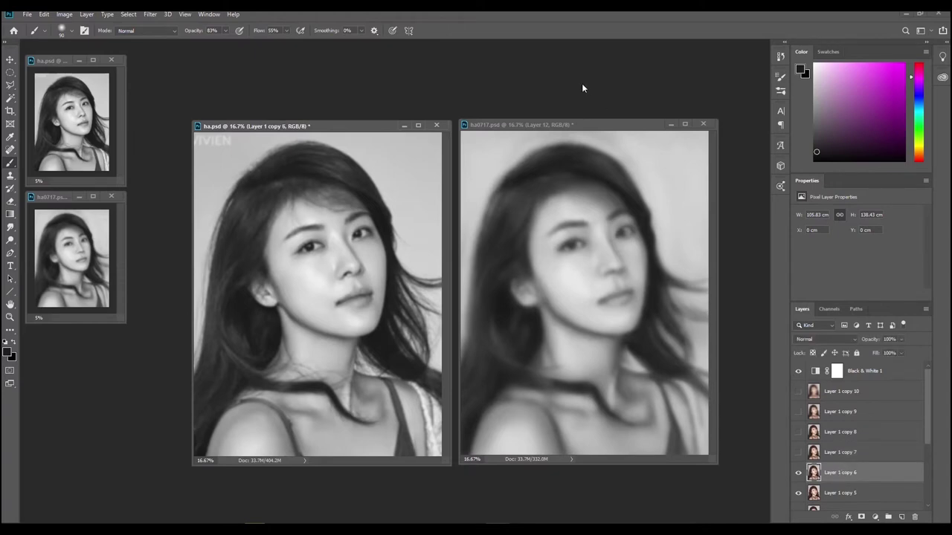
# Step: Line up the ha0717.psd window with the reference and enlarge the face to 29.5% in both documents
pyautogui.click(576, 128)
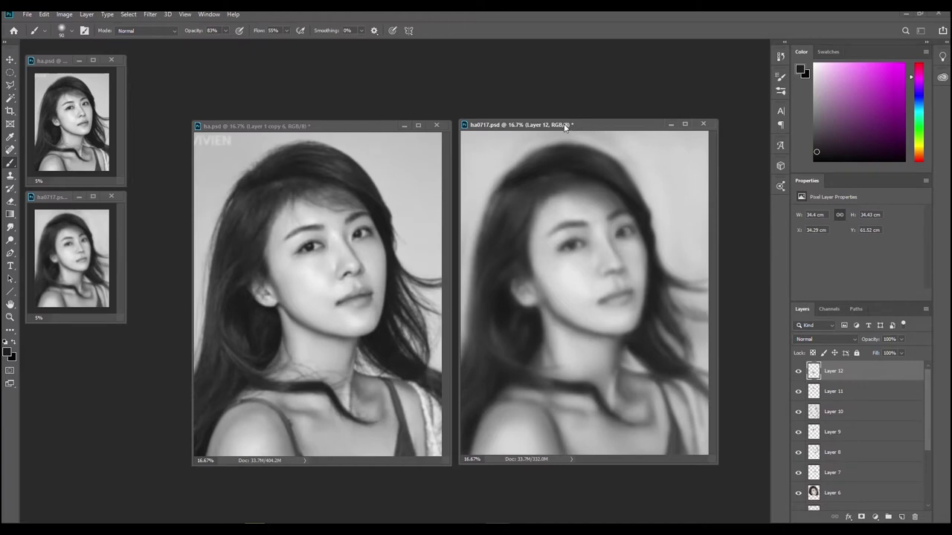
pyautogui.moveTo(577, 131); pyautogui.dragTo(576, 133)
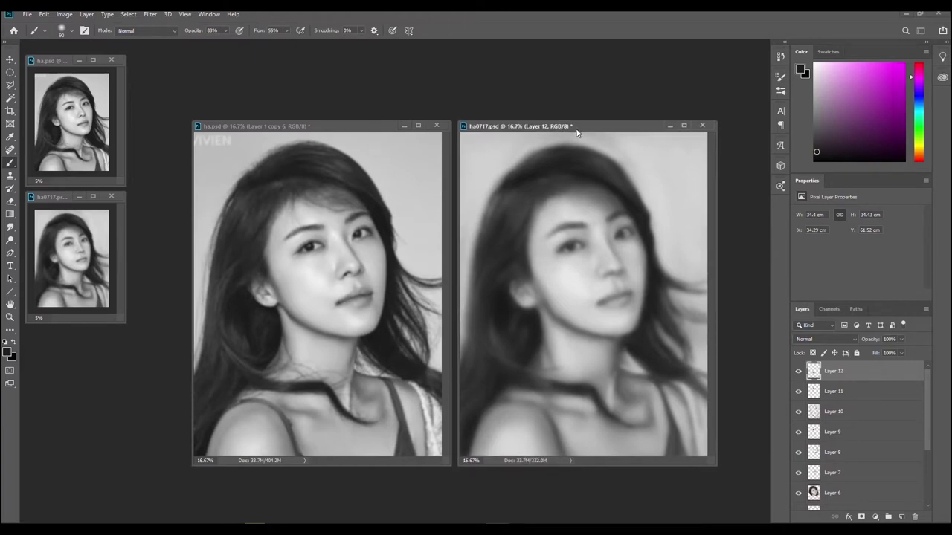
pyautogui.click(378, 132)
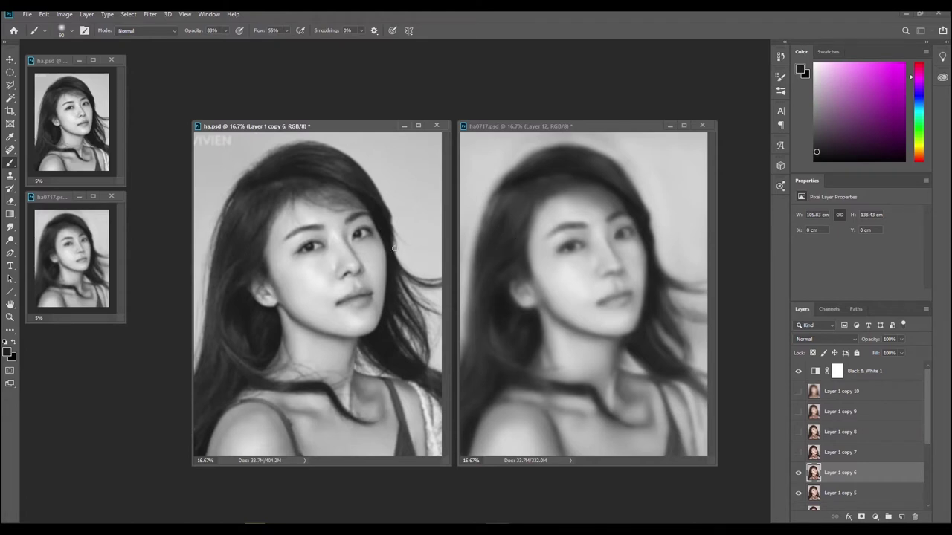
pyautogui.scroll(3, 359, 254)
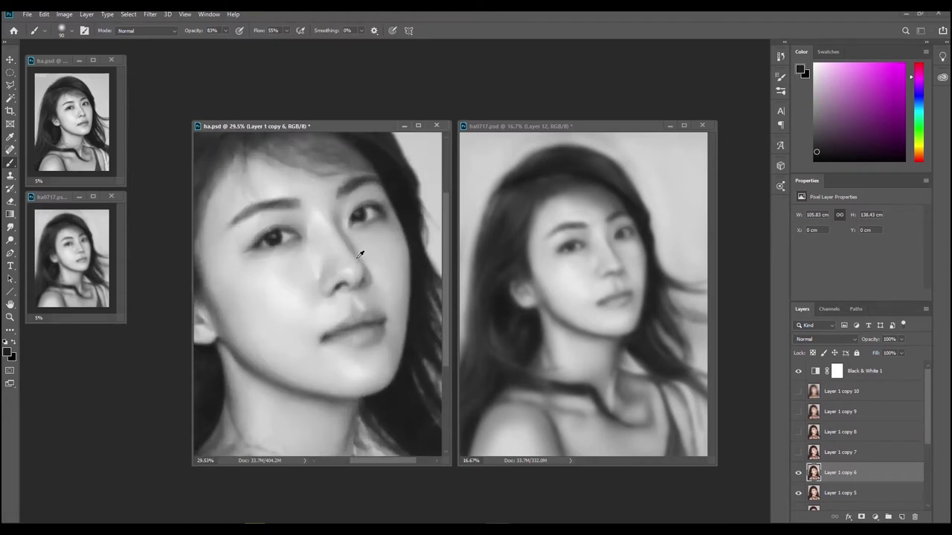
pyautogui.moveTo(357, 253); pyautogui.dragTo(365, 284)
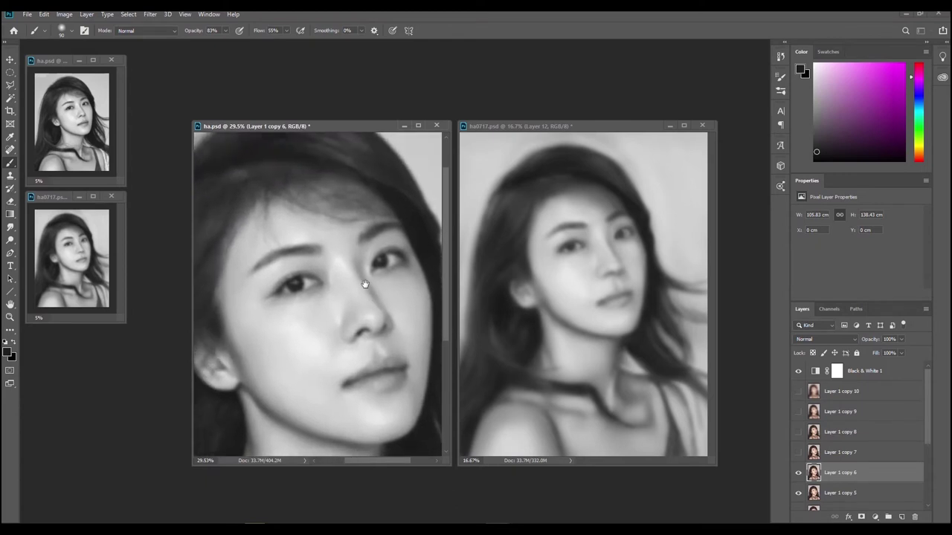
pyautogui.click(581, 128)
pyautogui.scroll(2, 621, 292)
pyautogui.scroll(2, 621, 291)
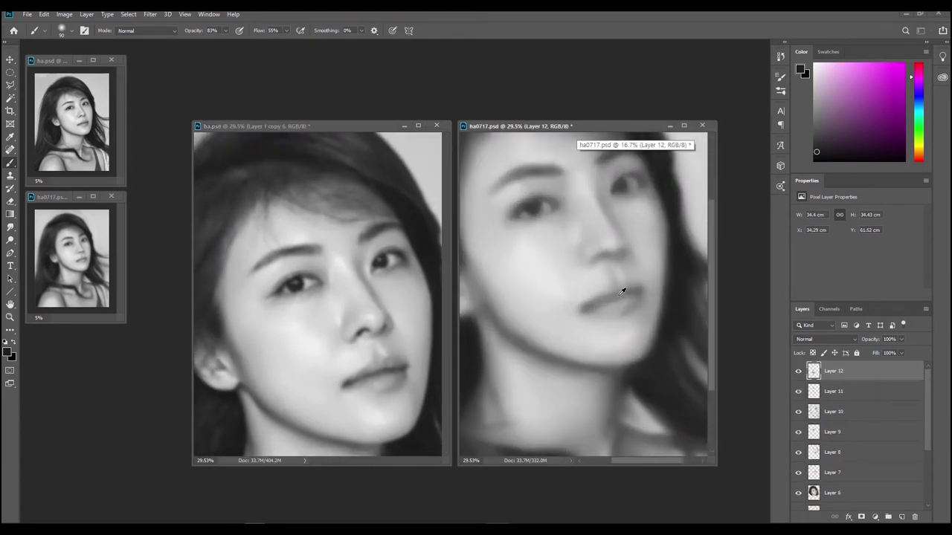
pyautogui.scroll(-1, 623, 291)
pyautogui.moveTo(600, 251); pyautogui.dragTo(621, 328)
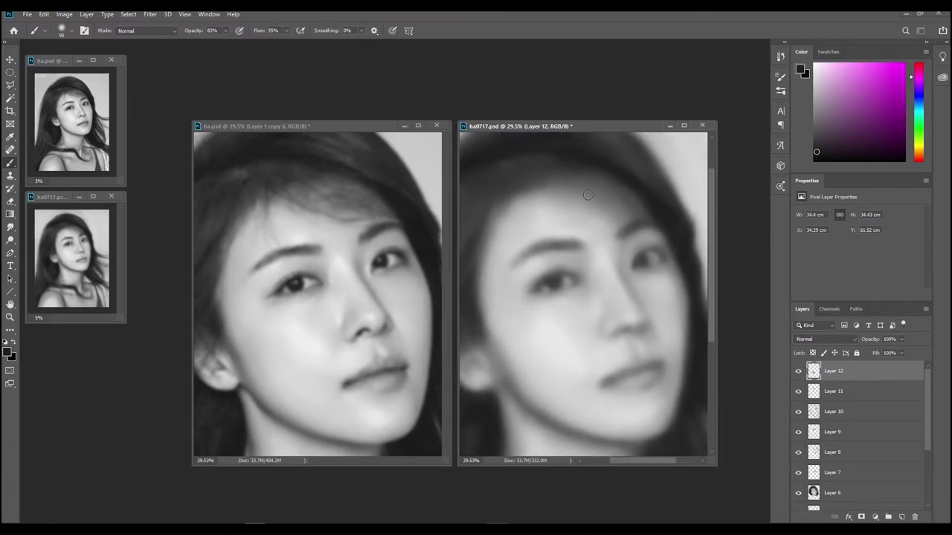
pyautogui.moveTo(572, 243); pyautogui.dragTo(572, 236)
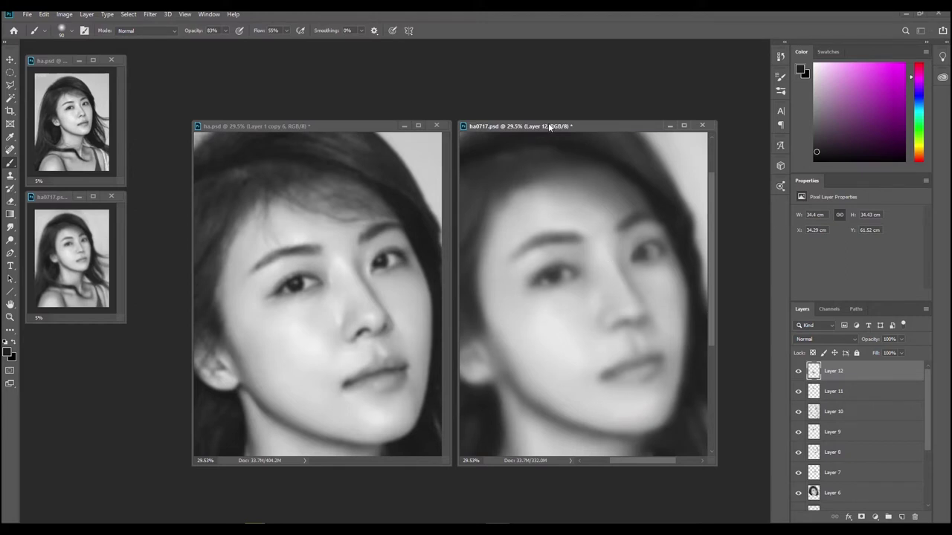
# Step: Set the foreground colour to black and check the selected Soft Round Pressure Opacity brush preset
pyautogui.moveTo(820, 152)
pyautogui.mouseDown()
pyautogui.moveTo(813, 160)
pyautogui.moveTo(828, 138)
pyautogui.moveTo(808, 166)
pyautogui.mouseUp()
pyautogui.press('F5')
pyautogui.click(646, 73)
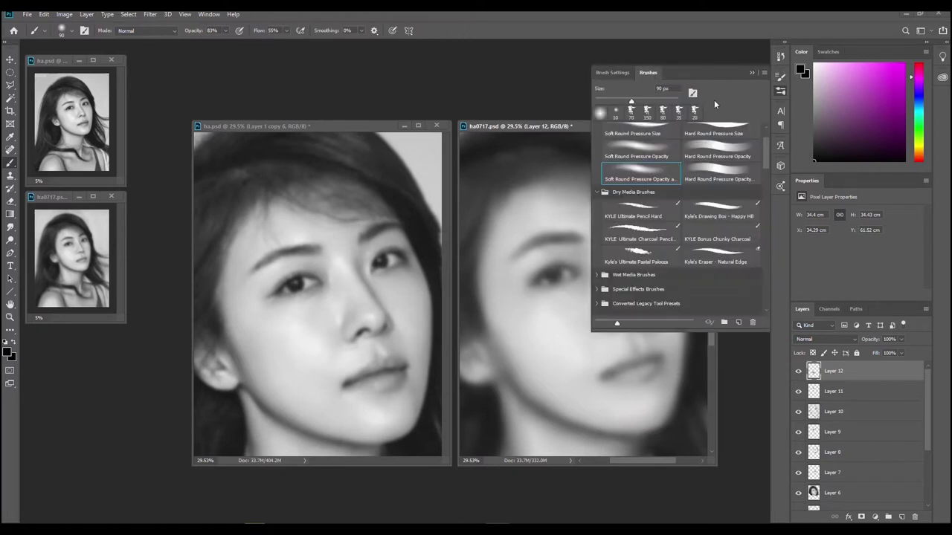
pyautogui.click(752, 72)
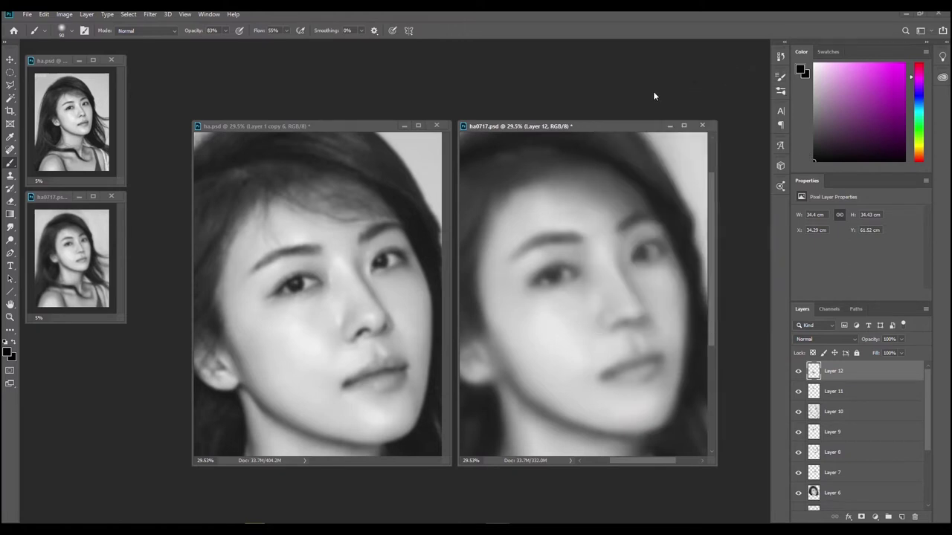
# Step: Set the brush opacity to 37% and the flow to 100%
pyautogui.click(225, 31)
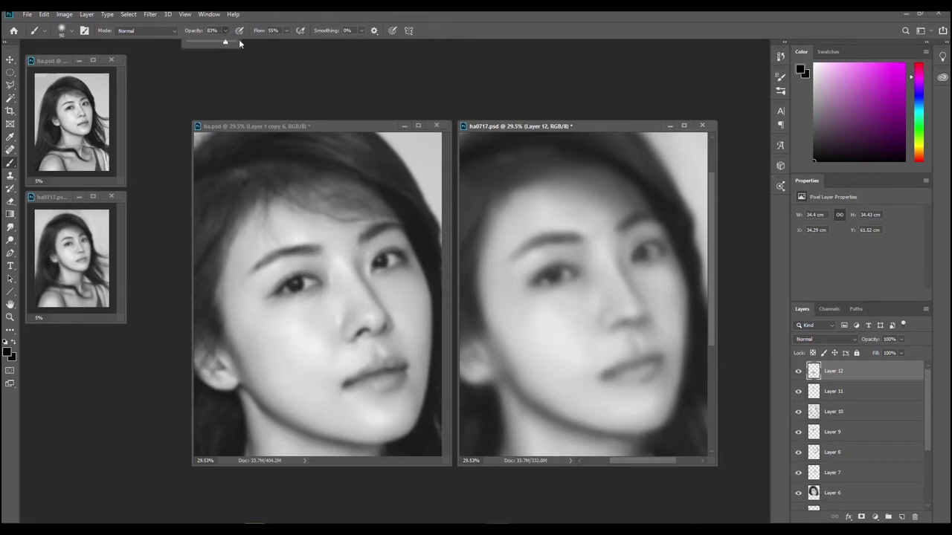
pyautogui.click(199, 42)
pyautogui.moveTo(205, 42); pyautogui.dragTo(207, 42)
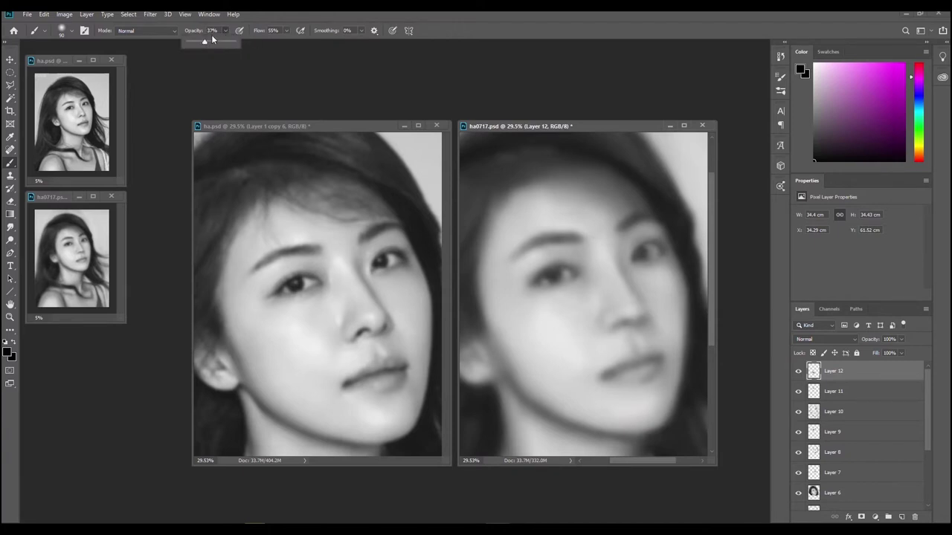
pyautogui.click(285, 31)
pyautogui.moveTo(293, 42); pyautogui.dragTo(318, 41)
# Step: Return to the Brush tool and reduce its size for detail work on the eye
pyautogui.press('p')
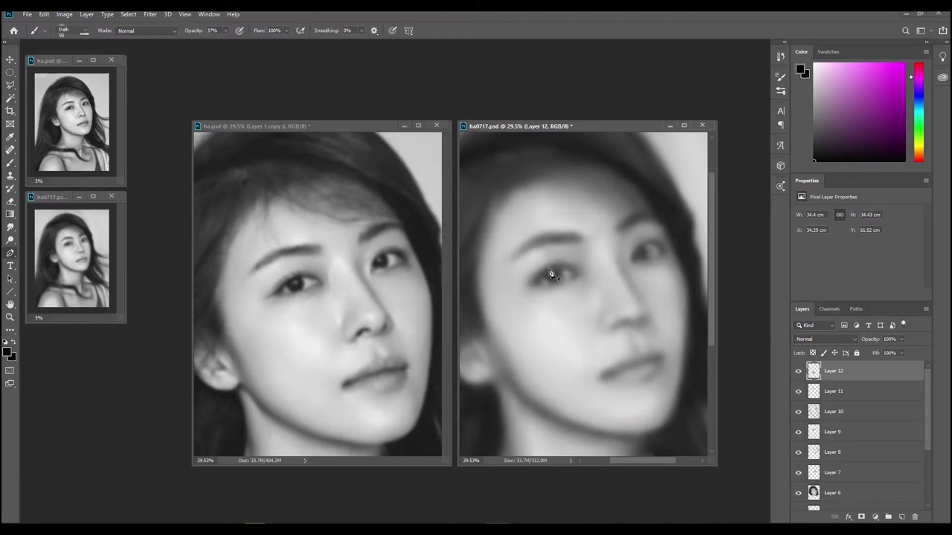
pyautogui.press('b')
pyautogui.press('[')
pyautogui.press('[')
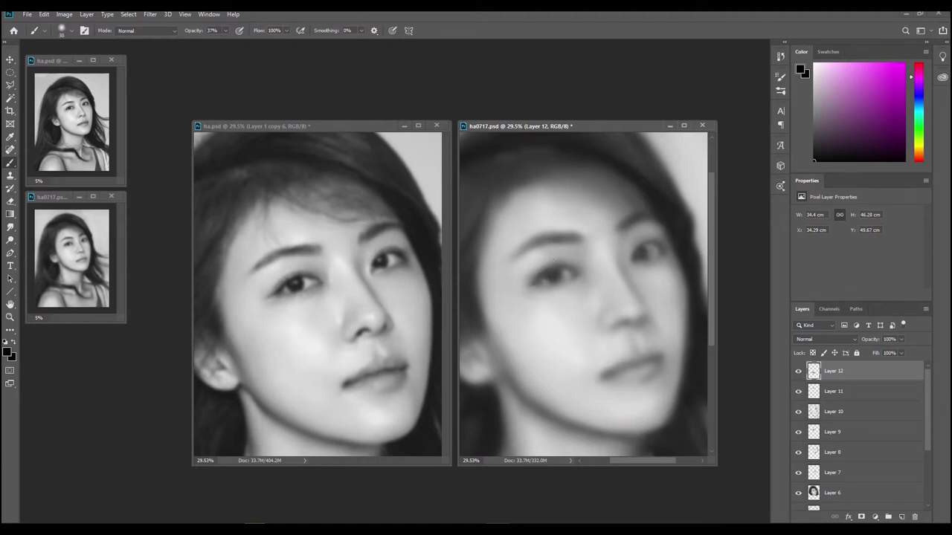
# Step: Try dark strokes along the outer corner and lash line of the viewer's-left eye on Layer 12, undoing them
pyautogui.hotkey('ctrl', 'z')
pyautogui.hotkey('ctrl', 'z')
pyautogui.moveTo(525, 285); pyautogui.dragTo(542, 287)
pyautogui.hotkey('ctrl', 'z')
pyautogui.hotkey('ctrl', 'z')
pyautogui.hotkey('ctrl', 'z')
pyautogui.hotkey('ctrl', 'z')
pyautogui.moveTo(526, 285); pyautogui.dragTo(544, 273)
pyautogui.hotkey('ctrl', 'z')
pyautogui.hotkey('ctrl', 'z')
pyautogui.hotkey('ctrl', 'z')
# Step: Darken the upper lash line and iris of the viewer's-left eye with small black strokes on Layer 12
pyautogui.click(538, 281)
pyautogui.click(545, 274)
pyautogui.moveTo(560, 269); pyautogui.dragTo(554, 270)
pyautogui.press('[')
pyautogui.hotkey('ctrl', 'z')
pyautogui.moveTo(561, 274); pyautogui.dragTo(567, 269)
pyautogui.hotkey('ctrl', 'z')
pyautogui.moveTo(558, 266); pyautogui.dragTo(574, 270)
# Step: Sample light skin and dark eye tones and test small touches on the pupil and iris, undoing unwanted ones
pyautogui.keyDown('alt'); pyautogui.click(604, 253); pyautogui.keyUp('alt')
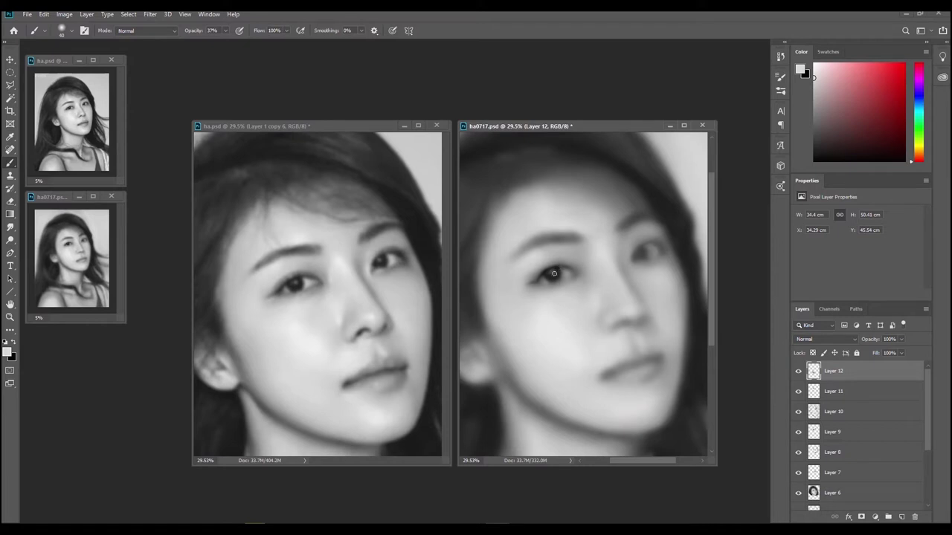
pyautogui.press('x')
pyautogui.hotkey('ctrl', 'z')
pyautogui.hotkey('ctrl', 'z')
pyautogui.click(555, 272)
pyautogui.keyDown('alt'); pyautogui.click(546, 275); pyautogui.keyUp('alt')
pyautogui.hotkey('ctrl', 'z')
pyautogui.hotkey('ctrl', 'z')
pyautogui.moveTo(567, 264); pyautogui.dragTo(570, 269)
pyautogui.hotkey('ctrl', 'z')
# Step: Sample tones around the eye, choose a light grey and shade the area beside the iris
pyautogui.keyDown('alt'); pyautogui.click(548, 253); pyautogui.keyUp('alt')
pyautogui.keyDown('alt'); pyautogui.click(548, 272); pyautogui.keyUp('alt')
pyautogui.keyDown('alt'); pyautogui.click(568, 294); pyautogui.keyUp('alt')
pyautogui.click(813, 90)
pyautogui.keyDown('alt'); pyautogui.moveTo(561, 275); pyautogui.dragTo(573, 262); pyautogui.keyUp('alt')
pyautogui.press(']')
# Step: Blend the pupil and iris with tones sampled from inside the eye, using a slightly larger brush
pyautogui.keyDown('alt'); pyautogui.click(558, 269); pyautogui.keyUp('alt')
pyautogui.press('alt')
pyautogui.keyDown('alt'); pyautogui.click(567, 270); pyautogui.keyUp('alt')
pyautogui.press('ctrl')
pyautogui.press('ctrl')
pyautogui.press('ctrl')
pyautogui.press('ctrl')
pyautogui.press(']')
pyautogui.press(']')
pyautogui.press('alt')
pyautogui.keyDown('alt'); pyautogui.click(565, 272); pyautogui.keyUp('alt')
# Step: Refine the inner side of the eye with a smaller brush and a sampled tone adjusted to lighter grey
pyautogui.press('[')
pyautogui.press('[')
pyautogui.press('[')
pyautogui.keyDown('alt'); pyautogui.click(564, 274); pyautogui.keyUp('alt')
pyautogui.moveTo(816, 90); pyautogui.dragTo(813, 79)
pyautogui.press('ctrl')
pyautogui.press('ctrl')
# Step: Brighten the upper nose bridge beside the eye's inner corner with light grey strokes, varying the brush size
pyautogui.moveTo(602, 249)
pyautogui.mouseDown()
pyautogui.moveTo(591, 266)
pyautogui.moveTo(595, 242)
pyautogui.moveTo(598, 255)
pyautogui.mouseUp()
pyautogui.press('[')
pyautogui.press('[')
pyautogui.press('[')
pyautogui.press('[')
pyautogui.press('alt')
pyautogui.press(']')
pyautogui.press(']')
pyautogui.press(']')
pyautogui.moveTo(595, 246); pyautogui.dragTo(602, 265)
# Step: Pick white, brighten the cheek below the finished eye, and enlarge the brush to 200 px
pyautogui.press(']')
pyautogui.press(']')
pyautogui.press(']')
pyautogui.press(']')
pyautogui.press(']')
pyautogui.press(']')
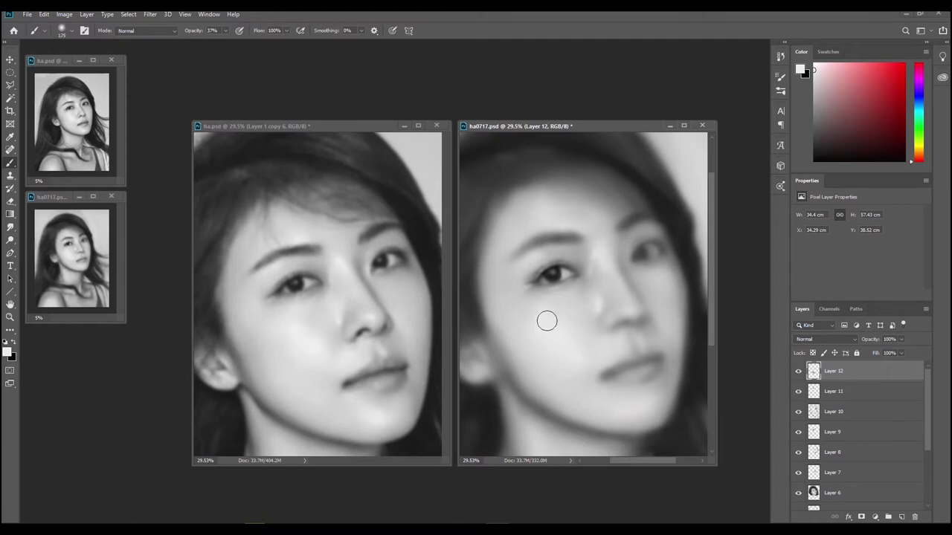
pyautogui.click(638, 208)
pyautogui.click(813, 64)
pyautogui.moveTo(562, 318); pyautogui.dragTo(558, 322)
pyautogui.press(']')
pyautogui.press(']')
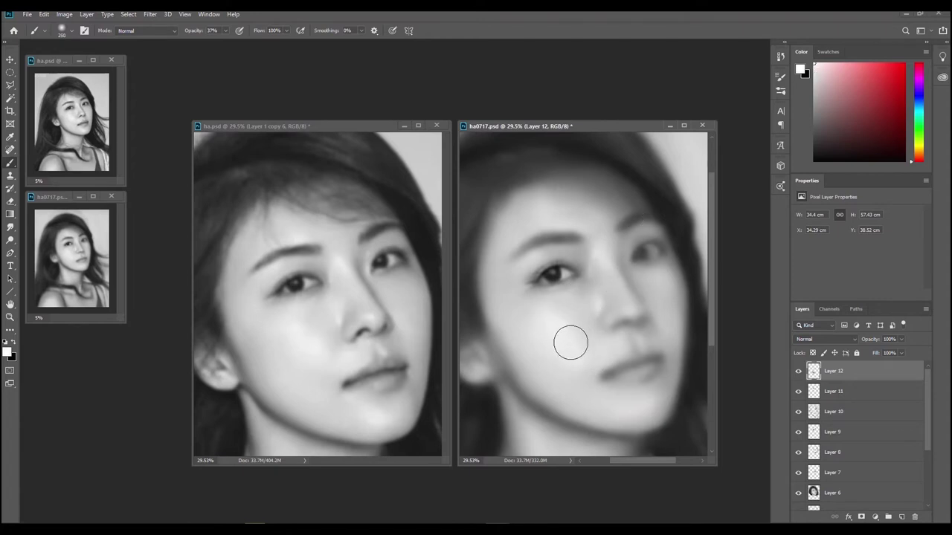
# Step: Reduce the brush size and highlight the brow bone between the viewer's-left eye and its eyebrow in white
pyautogui.press('[')
pyautogui.press('[')
pyautogui.press(']')
pyautogui.press('[')
pyautogui.press('[')
pyautogui.press('[')
pyautogui.press('[')
pyautogui.press('[')
pyautogui.press('[')
pyautogui.press(']')
pyautogui.press(']')
pyautogui.press(']')
pyautogui.press(']')
pyautogui.moveTo(531, 257); pyautogui.dragTo(552, 245)
# Step: Brighten the forehead above the same eyebrow with progressively larger soft white strokes
pyautogui.press(']')
pyautogui.press(']')
pyautogui.moveTo(557, 225); pyautogui.dragTo(580, 216)
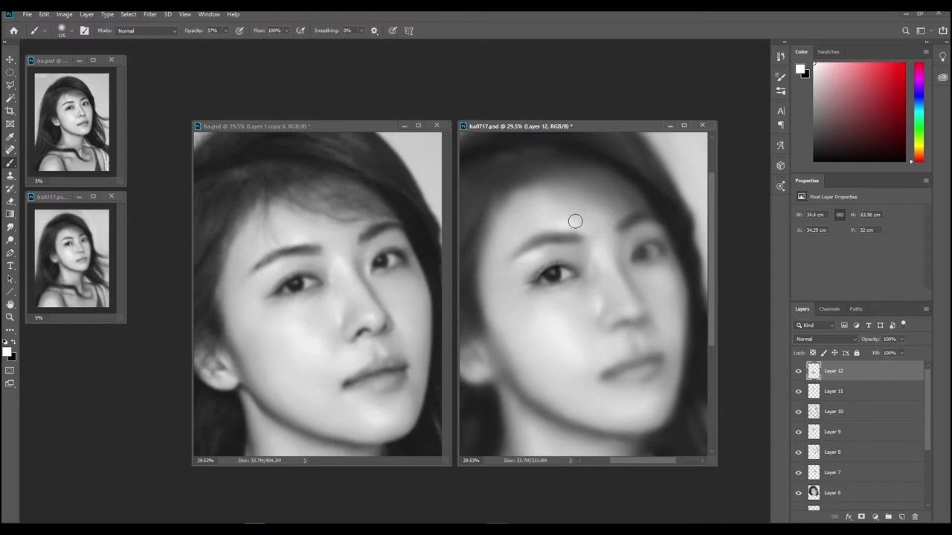
pyautogui.press(']')
pyautogui.press(']')
pyautogui.press(']')
pyautogui.moveTo(537, 194); pyautogui.dragTo(561, 208)
# Step: Shrink the brush to 60 px and add small white highlights to the lower lip
pyautogui.press('[')
pyautogui.press('[')
pyautogui.press('[')
pyautogui.press('[')
pyautogui.press('[')
pyautogui.press('[')
pyautogui.press('[')
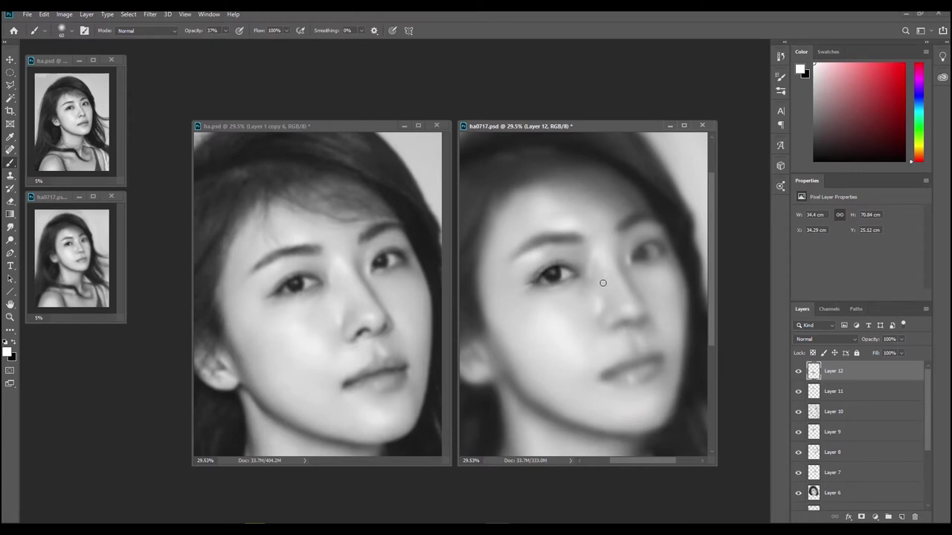
pyautogui.press(']')
pyautogui.press(']')
pyautogui.press(']')
pyautogui.press('[')
pyautogui.press('[')
pyautogui.press('[')
pyautogui.press(']')
pyautogui.press(']')
pyautogui.press(']')
pyautogui.moveTo(619, 216); pyautogui.dragTo(631, 211)
pyautogui.hotkey('ctrl', 'z')
# Step: Reduce the brush to 45 px and place a small white highlight under the viewer's-right eye
pyautogui.press(']')
pyautogui.press(']')
pyautogui.press('[')
pyautogui.press('[')
pyautogui.press('[')
pyautogui.press('[')
pyautogui.press('[')
pyautogui.press('[')
pyautogui.press('[')
pyautogui.press('[')
pyautogui.moveTo(638, 266); pyautogui.dragTo(645, 263)
pyautogui.click(643, 264)
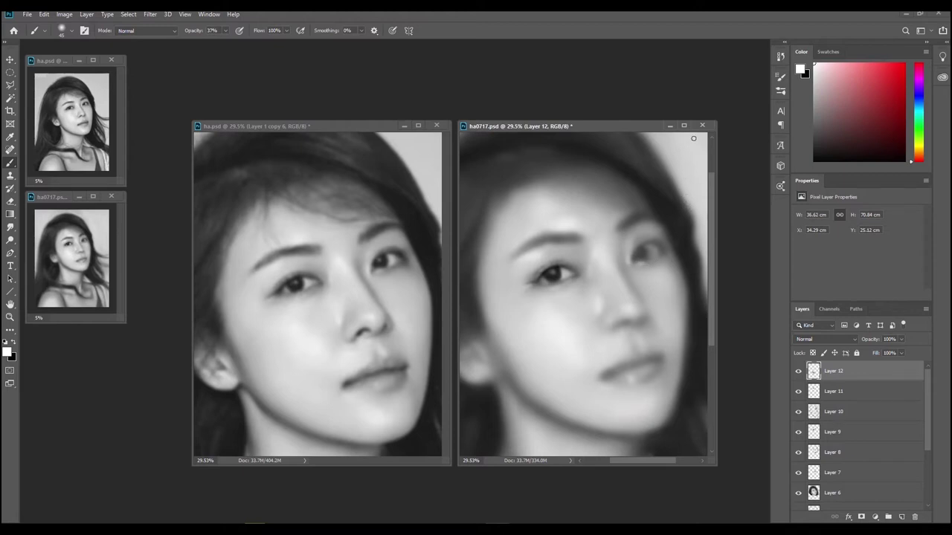
pyautogui.hotkey('ctrl', 'z')
pyautogui.moveTo(636, 265); pyautogui.dragTo(642, 265)
pyautogui.hotkey('ctrl', 'z')
pyautogui.click(644, 264)
# Step: Choose black, darken the pupil and iris of the viewer's-right eye, and reduce the brush to 40 px
pyautogui.press('alt')
pyautogui.keyDown('alt'); pyautogui.click(562, 264); pyautogui.keyUp('alt')
pyautogui.click(815, 158)
pyautogui.press('ctrl')
pyautogui.moveTo(646, 251); pyautogui.dragTo(645, 260)
pyautogui.press('[')
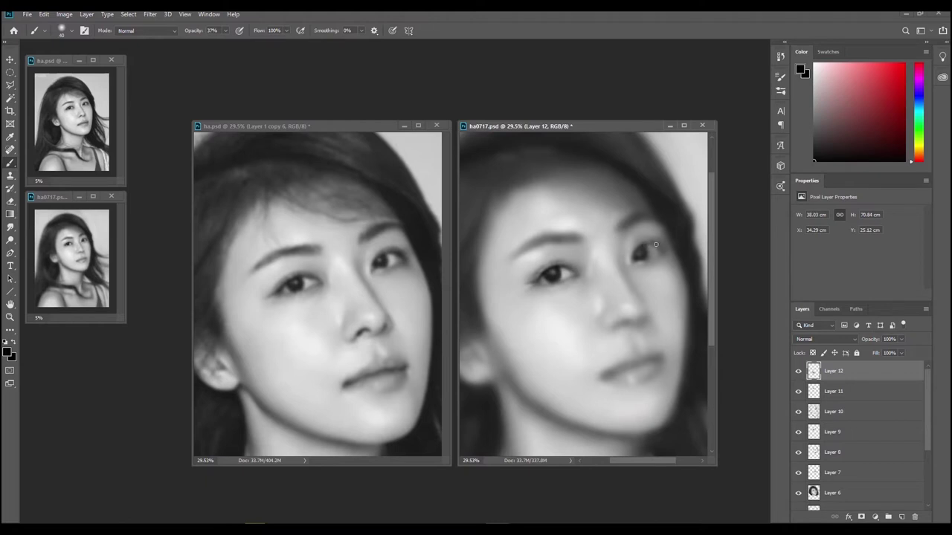
# Step: Define the upper lash line and outer corner of the viewer's-right eye with black strokes
pyautogui.moveTo(661, 250); pyautogui.dragTo(668, 229)
pyautogui.press(']')
pyautogui.moveTo(658, 245); pyautogui.dragTo(666, 240)
pyautogui.click(655, 244)
pyautogui.press('[')
pyautogui.hotkey('ctrl', 'z')
pyautogui.moveTo(666, 252); pyautogui.dragTo(664, 251)
# Step: Reduce the brush and darken the eyebrow above the viewer's-right eye in black
pyautogui.press(']')
pyautogui.press('[')
pyautogui.press('[')
pyautogui.moveTo(648, 216); pyautogui.dragTo(643, 214)
# Step: Sample a light grey from the brow area and lighten the white of the viewer's-right eye
pyautogui.keyDown('alt'); pyautogui.click(579, 226); pyautogui.keyUp('alt')
pyautogui.moveTo(652, 248); pyautogui.dragTo(651, 252)
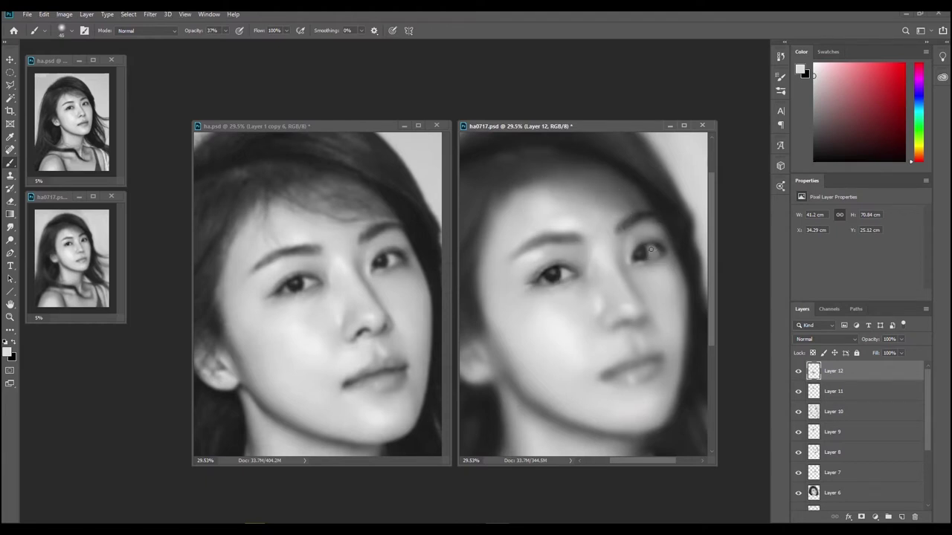
pyautogui.press(']')
pyautogui.press('[')
# Step: Sample skin and pupil tones from the painting and deepen the contrast of the viewer's-right eye
pyautogui.moveTo(838, 97); pyautogui.dragTo(815, 160)
pyautogui.keyDown('alt'); pyautogui.click(648, 270); pyautogui.keyUp('alt')
pyautogui.keyDown('alt'); pyautogui.click(664, 252); pyautogui.keyUp('alt')
pyautogui.press('alt')
pyautogui.keyDown('alt'); pyautogui.click(554, 268); pyautogui.keyUp('alt')
pyautogui.press('[')
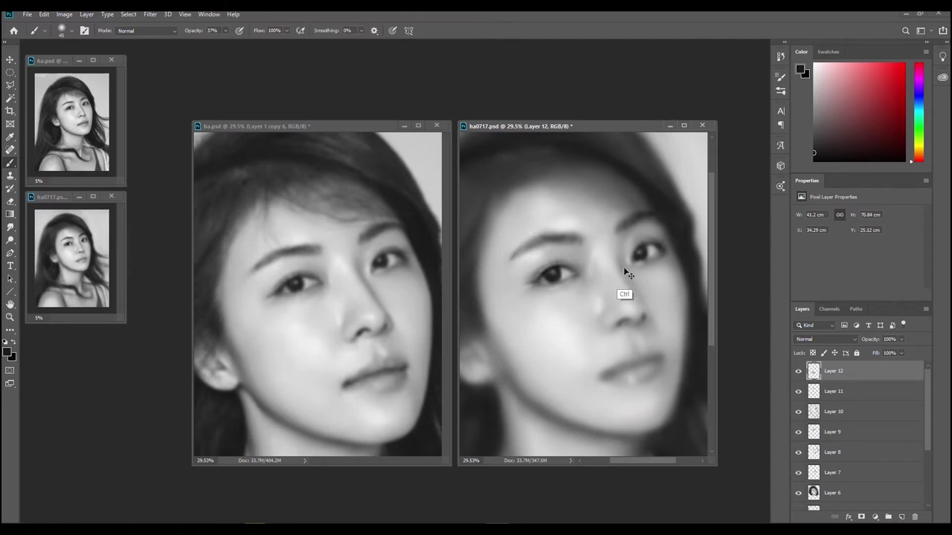
# Step: Sample nearby skin tones, choose black, and define the nostrils and underside of the nose, undoing unwanted strokes
pyautogui.press(']')
pyautogui.press(']')
pyautogui.press(']')
pyautogui.press('[')
pyautogui.press('[')
pyautogui.press('[')
pyautogui.keyDown('alt'); pyautogui.click(645, 275); pyautogui.keyUp('alt')
pyautogui.keyDown('alt'); pyautogui.click(618, 346); pyautogui.keyUp('alt')
pyautogui.moveTo(814, 125); pyautogui.dragTo(814, 160)
pyautogui.press(']')
pyautogui.press('ctrl')
pyautogui.press('ctrl')
pyautogui.hotkey('ctrl', 'z')
pyautogui.hotkey('ctrl', 'z')
# Step: Switch to the light colour, enlarge the brush to 70 px, and highlight the skin between the nose and upper lip
pyautogui.press('x')
pyautogui.moveTo(618, 330); pyautogui.dragTo(626, 324)
pyautogui.hotkey('ctrl', 'z')
pyautogui.hotkey('ctrl', 'z')
pyautogui.press('ctrl')
pyautogui.press('ctrl')
pyautogui.press(']')
pyautogui.press(']')
pyautogui.press(']')
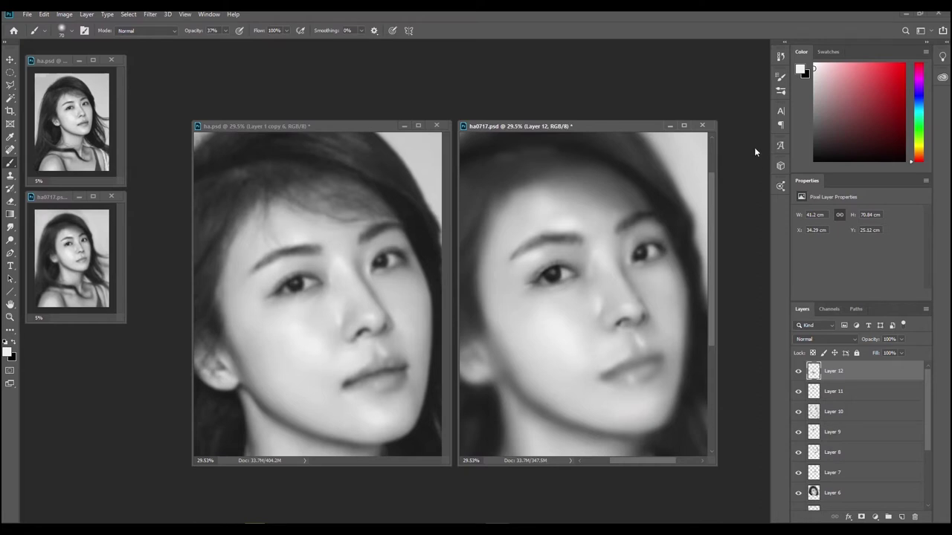
# Step: Sample the pupil's dark tone and darken the line between the lips and the mouth corners, undoing stray strokes
pyautogui.keyDown('alt'); pyautogui.click(558, 268); pyautogui.keyUp('alt')
pyautogui.press(']')
pyautogui.press(']')
pyautogui.press(']')
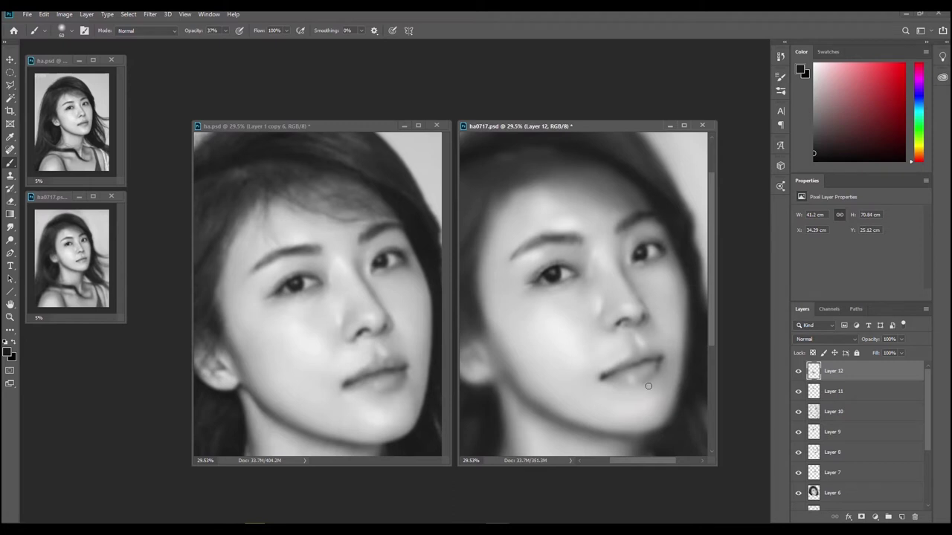
pyautogui.press('[')
pyautogui.press('[')
pyautogui.press('[')
pyautogui.press('[')
pyautogui.press('ctrl')
pyautogui.hotkey('ctrl', 'z')
pyautogui.hotkey('ctrl', 'z')
pyautogui.hotkey('ctrl', 'shift', 'z')
# Step: Swap the brush colours and refine the edges of the lips with a smaller brush
pyautogui.press('x')
pyautogui.press(']')
pyautogui.press(']')
pyautogui.press('[')
pyautogui.press('[')
pyautogui.press('[')
pyautogui.press('[')
pyautogui.press('[')
pyautogui.press('[')
# Step: Sample greys from the mouth corner, lips and nose, and blend the lip tones into the surrounding skin
pyautogui.press('alt')
pyautogui.keyDown('alt'); pyautogui.click(664, 356); pyautogui.keyUp('alt')
pyautogui.press('alt')
pyautogui.keyDown('alt'); pyautogui.click(641, 340); pyautogui.keyUp('alt')
pyautogui.keyDown('alt'); pyautogui.click(631, 369); pyautogui.keyUp('alt')
pyautogui.keyDown('alt'); pyautogui.click(634, 380); pyautogui.keyUp('alt')
pyautogui.keyDown('alt'); pyautogui.click(641, 297); pyautogui.keyUp('alt')
pyautogui.press('x')
pyautogui.press('x')
# Step: Sample the dark hair tone and darken the hair edge along the viewer's-right cheek and jaw
pyautogui.keyDown('alt'); pyautogui.click(663, 183); pyautogui.keyUp('alt')
pyautogui.moveTo(686, 261); pyautogui.dragTo(695, 290)
pyautogui.press('[')
pyautogui.press(']')
pyautogui.press(']')
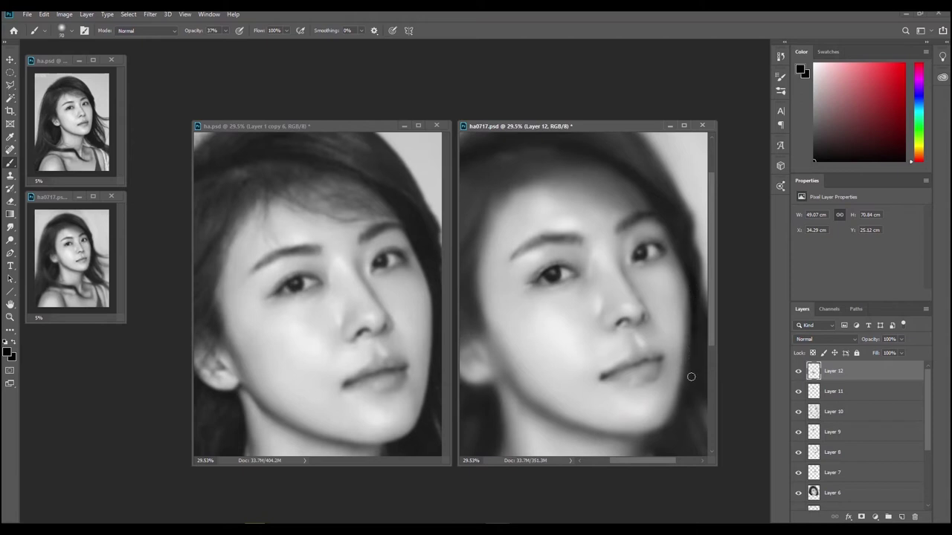
pyautogui.press('[')
pyautogui.press('[')
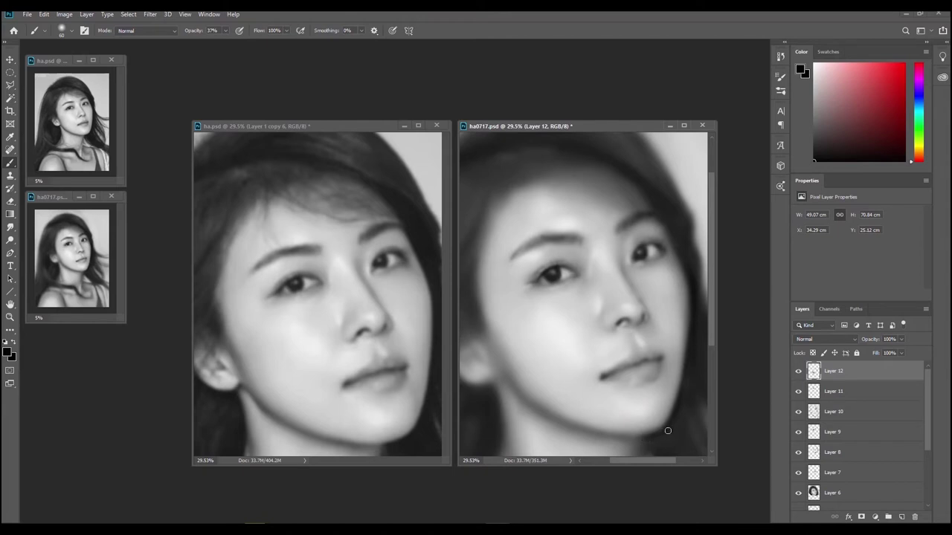
# Step: Enlarge the brush to 125 px, deepen the hair shadow beside the jaw in black, and save the document
pyautogui.press(']')
pyautogui.press(']')
pyautogui.press(']')
pyautogui.press(']')
pyautogui.moveTo(693, 335); pyautogui.dragTo(687, 415)
pyautogui.press(']')
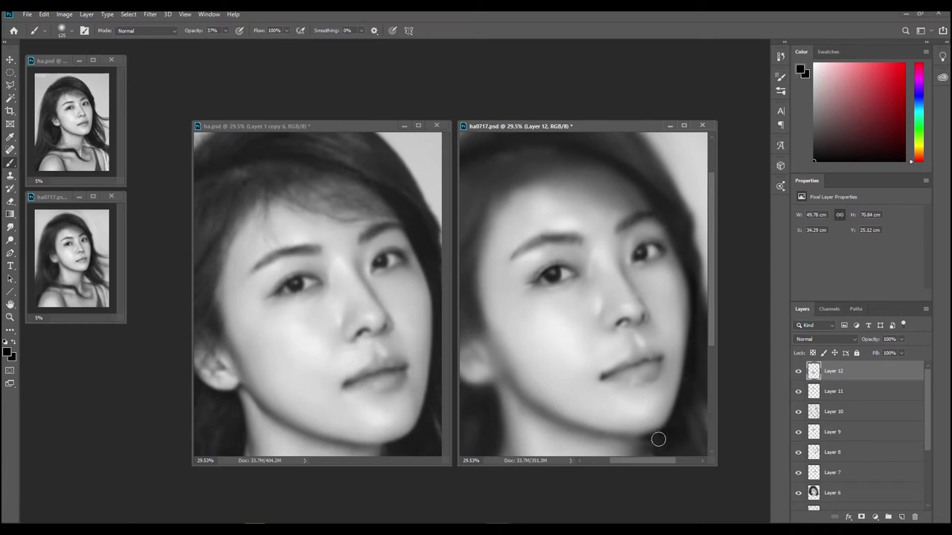
pyautogui.hotkey('ctrl', 's')
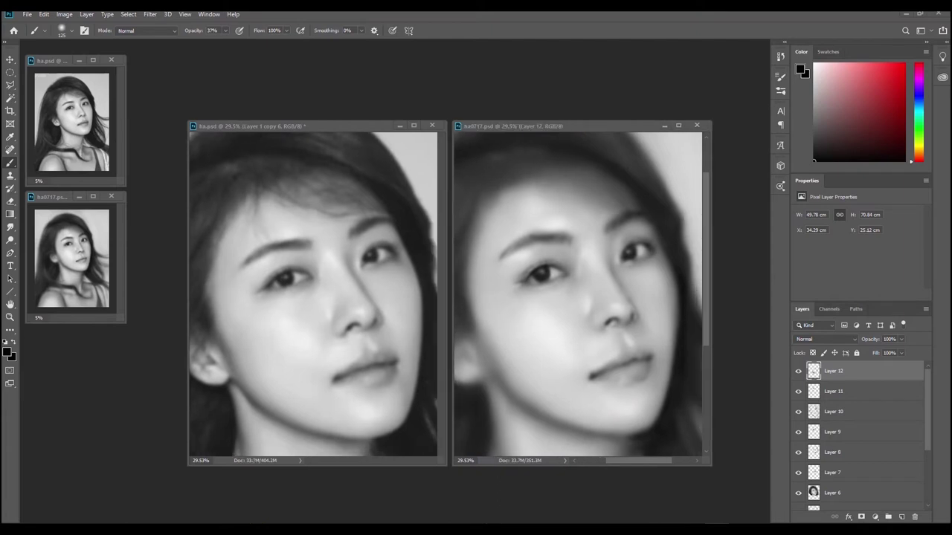
# Step: Reactivate ha0717.psd and darken the hairline above the viewer's-right eyebrow in black
pyautogui.click(526, 127)
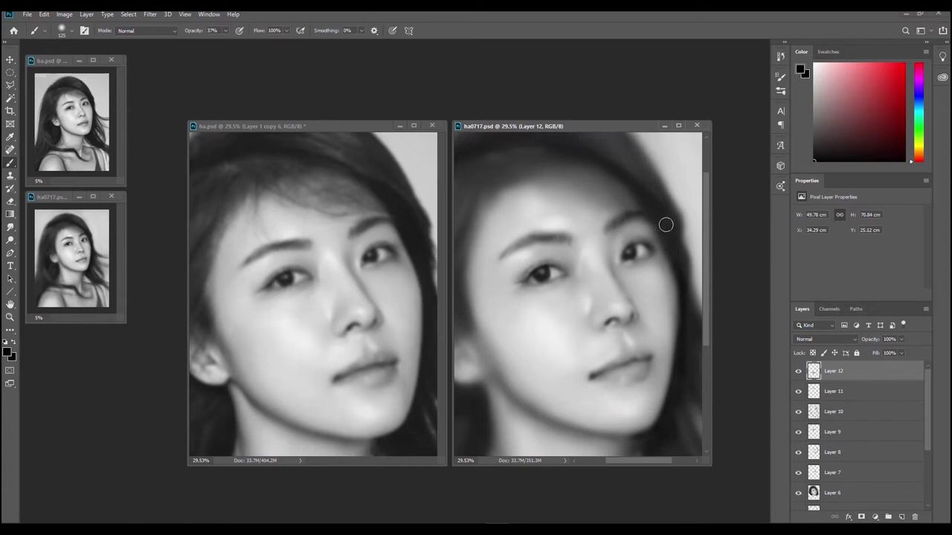
pyautogui.press('[')
pyautogui.press('[')
pyautogui.press(']')
pyautogui.press(']')
pyautogui.press(']')
pyautogui.keyDown('alt'); pyautogui.click(648, 223); pyautogui.keyUp('alt')
pyautogui.press('d')
pyautogui.moveTo(633, 192); pyautogui.dragTo(627, 187)
# Step: Switch to light grey, enlarge the brush to 150 px, and smooth the cheek skin beside the nose and mouth
pyautogui.press('x')
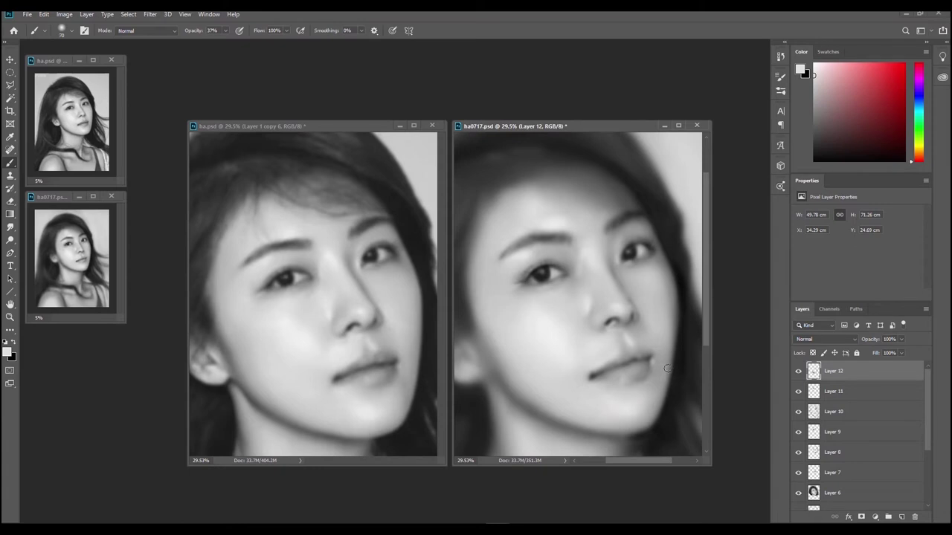
pyautogui.press('[')
pyautogui.press('[')
pyautogui.press(']')
pyautogui.press(']')
pyautogui.press(']')
pyautogui.press(']')
pyautogui.press(']')
pyautogui.press(']')
pyautogui.press('[')
pyautogui.press('[')
pyautogui.press(']')
pyautogui.press(']')
pyautogui.press(']')
pyautogui.press('[')
pyautogui.press(']')
pyautogui.press(']')
pyautogui.press(']')
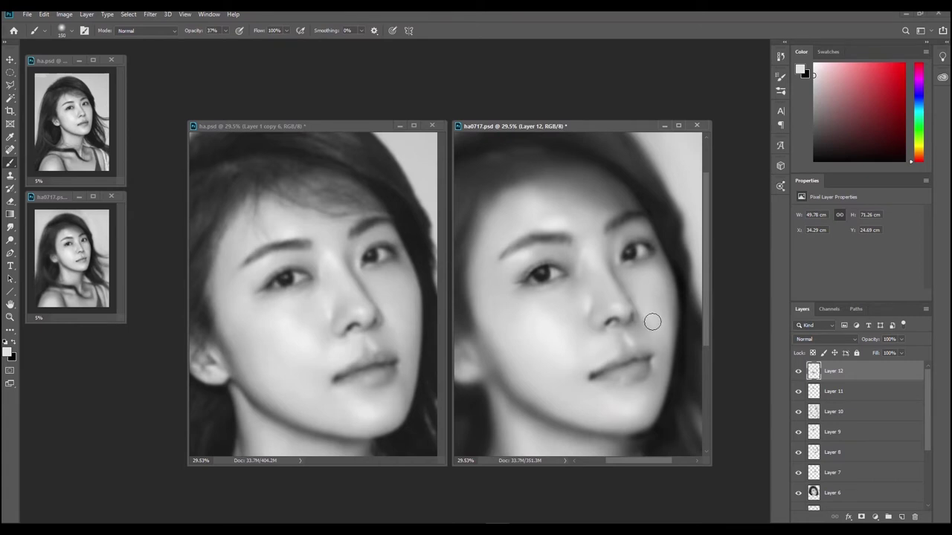
# Step: Reduce the brush, sample the grey at the upper lip, and soften the skin between the nose and mouth
pyautogui.press('[')
pyautogui.press('[')
pyautogui.press(']')
pyautogui.press('[')
pyautogui.press('[')
pyautogui.press('[')
pyautogui.press('[')
pyautogui.press('alt')
pyautogui.keyDown('alt'); pyautogui.click(627, 354); pyautogui.keyUp('alt')
pyautogui.press(']')
pyautogui.press(']')
pyautogui.press(']')
pyautogui.press('alt')
pyautogui.keyDown('alt'); pyautogui.click(573, 375); pyautogui.keyUp('alt')
pyautogui.press(']')
pyautogui.press(']')
pyautogui.press('[')
pyautogui.moveTo(561, 371)
pyautogui.mouseDown()
pyautogui.moveTo(530, 332)
pyautogui.moveTo(561, 359)
pyautogui.moveTo(544, 338)
pyautogui.mouseUp()
pyautogui.hotkey('ctrl', 'z')
# Step: Sample greys from the nose bridge and the cheek beside the nostril, and blend the shading around the nose with a smaller brush
pyautogui.press('alt')
pyautogui.keyDown('alt'); pyautogui.click(593, 255); pyautogui.keyUp('alt')
pyautogui.press('[')
pyautogui.press('[')
pyautogui.press('[')
pyautogui.press('ctrl')
pyautogui.press('ctrl')
pyautogui.press('ctrl')
pyautogui.press('ctrl')
pyautogui.press('ctrl')
pyautogui.press('ctrl')
pyautogui.keyDown('alt'); pyautogui.click(583, 316); pyautogui.keyUp('alt')
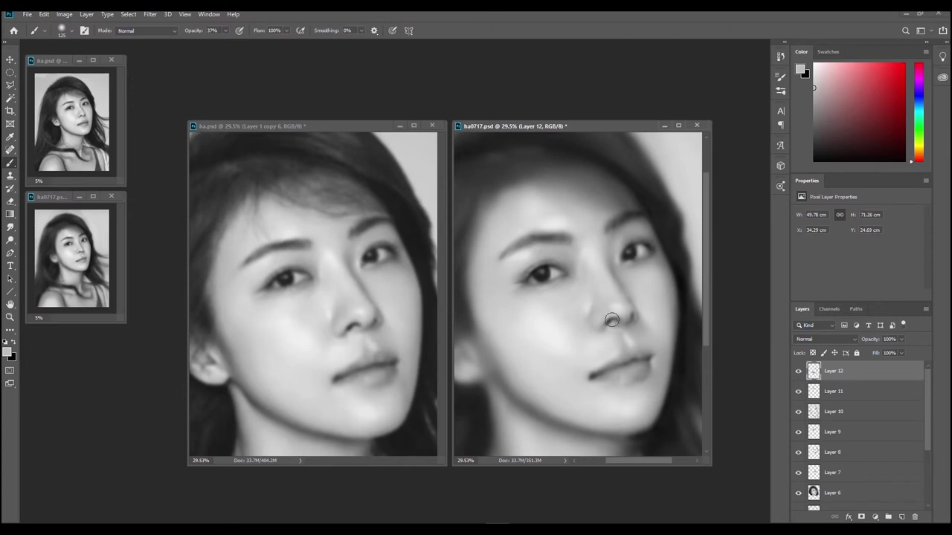
# Step: Sample the grey at the mouth corner and refine the surrounding skin with a smaller brush
pyautogui.keyDown('alt'); pyautogui.click(649, 370); pyautogui.keyUp('alt')
pyautogui.press('[')
pyautogui.press('[')
pyautogui.press('ctrl')
# Step: Sample the dark tone of the eye and paint the shadow beneath the earlobe and along the start of the jaw
pyautogui.keyDown('alt'); pyautogui.click(547, 267); pyautogui.keyUp('alt')
pyautogui.moveTo(479, 386); pyautogui.dragTo(472, 388)
pyautogui.hotkey('ctrl', 'z')
pyautogui.hotkey('ctrl', 'z')
pyautogui.moveTo(476, 385)
pyautogui.mouseDown()
pyautogui.moveTo(480, 403)
pyautogui.moveTo(482, 377)
pyautogui.mouseUp()
pyautogui.moveTo(500, 386); pyautogui.dragTo(516, 402)
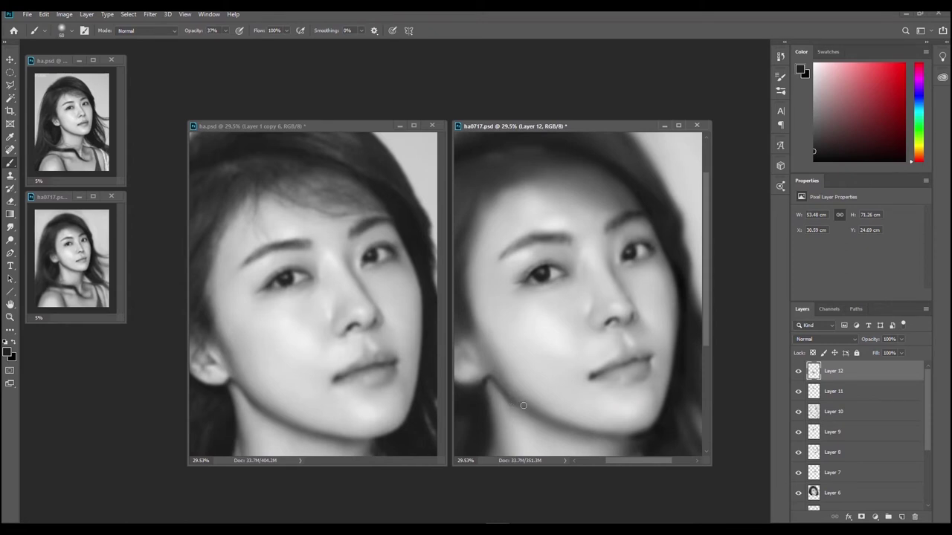
# Step: Show the ear side of the head in both documents and darken the hair behind the ear with a 60 px brush
pyautogui.press(']')
pyautogui.click(322, 126)
pyautogui.moveTo(283, 210); pyautogui.dragTo(362, 208)
pyautogui.click(524, 124)
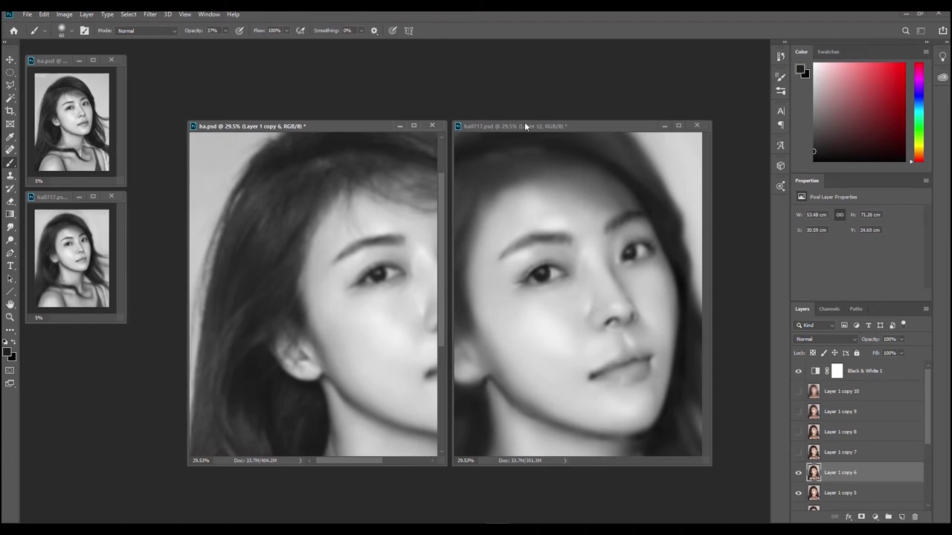
pyautogui.moveTo(513, 210); pyautogui.dragTo(576, 196)
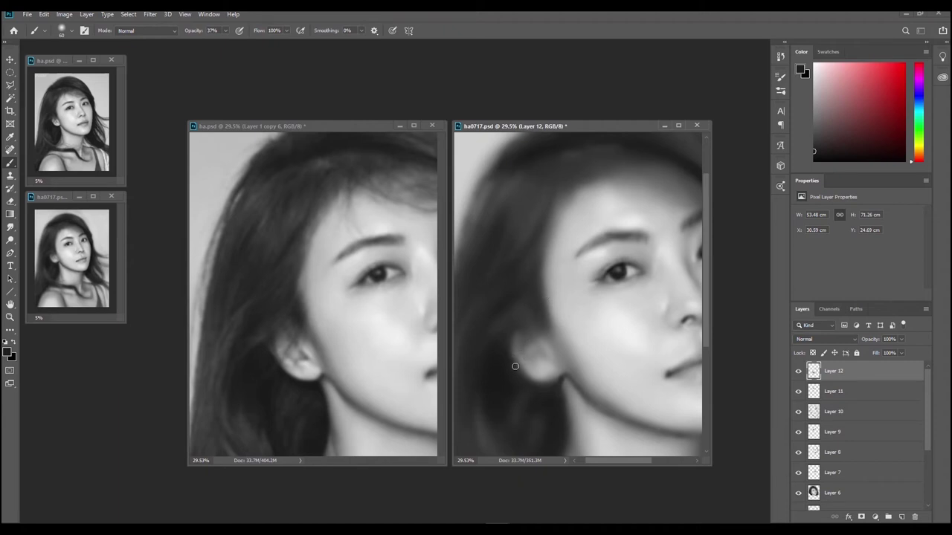
pyautogui.moveTo(511, 365); pyautogui.dragTo(521, 377)
# Step: Deepen the shadow along the lower edge of the earlobe in near black, undoing stray strokes
pyautogui.click(808, 168)
pyautogui.moveTo(502, 354); pyautogui.dragTo(530, 385)
pyautogui.hotkey('ctrl', 'z')
pyautogui.hotkey('ctrl', 'z')
pyautogui.moveTo(524, 372); pyautogui.dragTo(538, 383)
pyautogui.moveTo(512, 355); pyautogui.dragTo(514, 361)
pyautogui.hotkey('ctrl', 'z')
# Step: Sample the light grey near the eye and detail the inner ear with a 20 px brush, then switch to the dark tone
pyautogui.press('alt')
pyautogui.keyDown('alt'); pyautogui.click(629, 265); pyautogui.keyUp('alt')
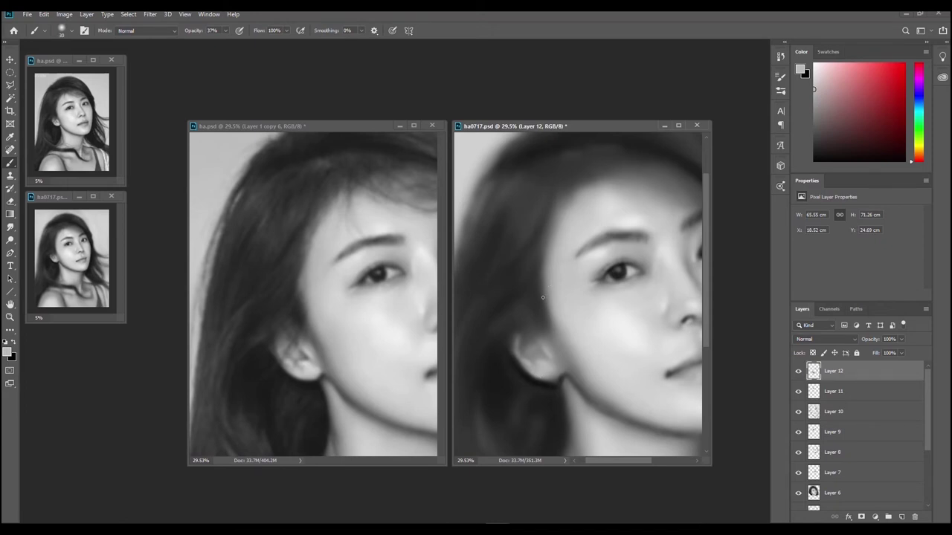
pyautogui.press('x')
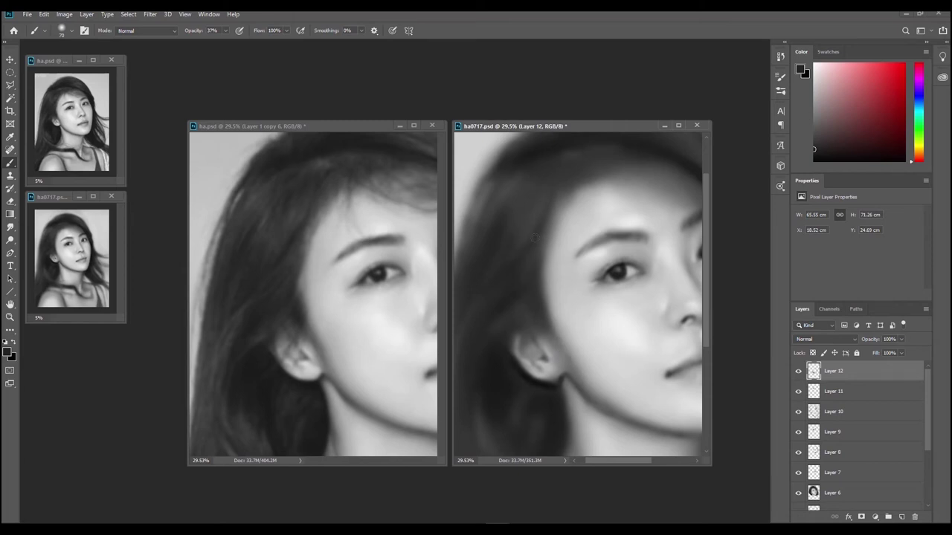
# Step: Sample the tones at the temple hairline and blend the hair edge beside the eye
pyautogui.keyDown('alt'); pyautogui.click(550, 266); pyautogui.keyUp('alt')
pyautogui.press('alt')
pyautogui.keyDown('alt'); pyautogui.click(549, 265); pyautogui.keyUp('alt')
pyautogui.press('alt')
pyautogui.keyDown('alt'); pyautogui.click(549, 264); pyautogui.keyUp('alt')
pyautogui.keyDown('alt'); pyautogui.click(549, 264); pyautogui.keyUp('alt')
pyautogui.press('ctrl')
pyautogui.press('ctrl')
pyautogui.press('ctrl')
# Step: Sample tones from the forehead hairline down to the top of the ear and blend the hair along that edge
pyautogui.keyDown('alt'); pyautogui.click(562, 203); pyautogui.keyUp('alt')
pyautogui.keyDown('alt'); pyautogui.click(553, 252); pyautogui.keyUp('alt')
pyautogui.keyDown('alt'); pyautogui.click(556, 242); pyautogui.keyUp('alt')
pyautogui.keyDown('alt'); pyautogui.click(551, 147); pyautogui.keyUp('alt')
pyautogui.keyDown('alt'); pyautogui.click(535, 288); pyautogui.keyUp('alt')
pyautogui.keyDown('alt'); pyautogui.click(531, 318); pyautogui.keyUp('alt')
pyautogui.keyDown('alt'); pyautogui.click(529, 326); pyautogui.keyUp('alt')
# Step: Undo the stray hair strokes over the ear, and sample the cheek-edge grey to refine the sideburn
pyautogui.press('ctrl')
pyautogui.hotkey('ctrl', 'z')
pyautogui.moveTo(534, 297)
pyautogui.mouseDown()
pyautogui.moveTo(493, 344)
pyautogui.moveTo(494, 405)
pyautogui.mouseUp()
pyautogui.hotkey('ctrl', 'z')
pyautogui.hotkey('ctrl', 'z')
pyautogui.keyDown('alt'); pyautogui.click(557, 313); pyautogui.keyUp('alt')
pyautogui.press('ctrl')
# Step: Select the ear and surrounding hair with the Polygonal Lasso, feather the selection, and copy it to a new layer
pyautogui.press('l')
pyautogui.click(489, 366)
pyautogui.click(489, 314)
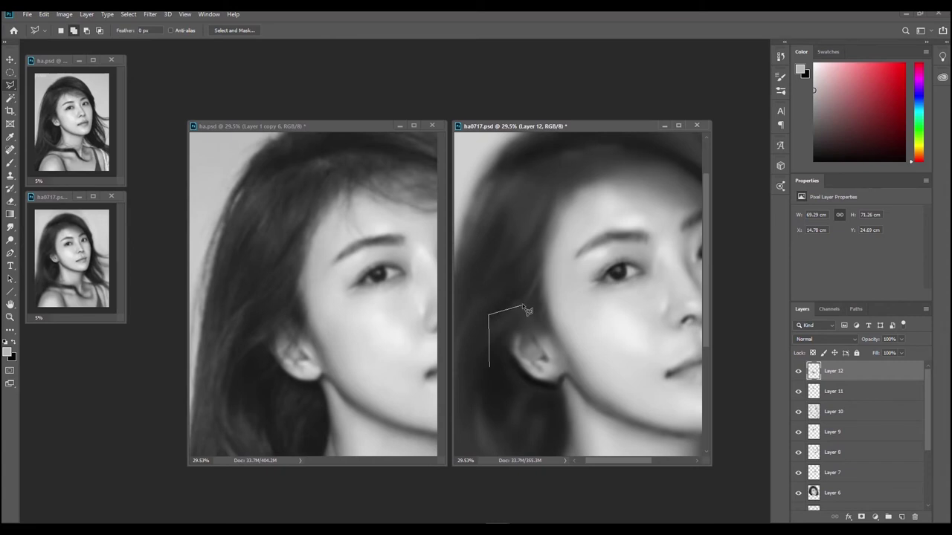
pyautogui.click(557, 344)
pyautogui.click(559, 375)
pyautogui.click(552, 394)
pyautogui.click(511, 393)
pyautogui.click(493, 372)
pyautogui.hotkey('shift', 'F6')
pyautogui.press('Return')
pyautogui.hotkey('ctrl', 'j')
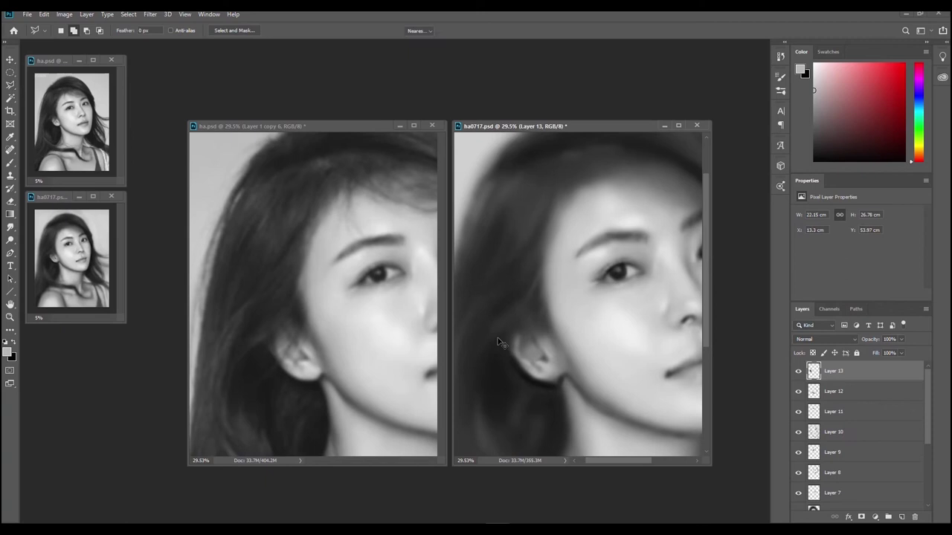
# Step: Nudge the copied ear patch four steps to the right with Free Transform and apply it
pyautogui.hotkey('ctrl', 't')
pyautogui.press('Right')
pyautogui.press('Right')
pyautogui.press('Right')
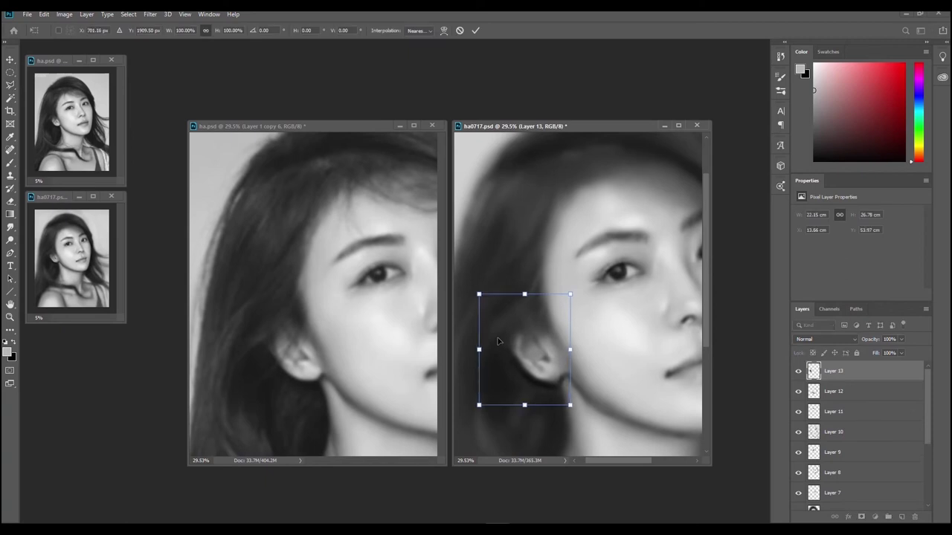
pyautogui.press('Right')
pyautogui.press('Return')
# Step: Sample the dark shadow under the earlobe and darken the hair edge down along the neck with the Brush
pyautogui.press('l')
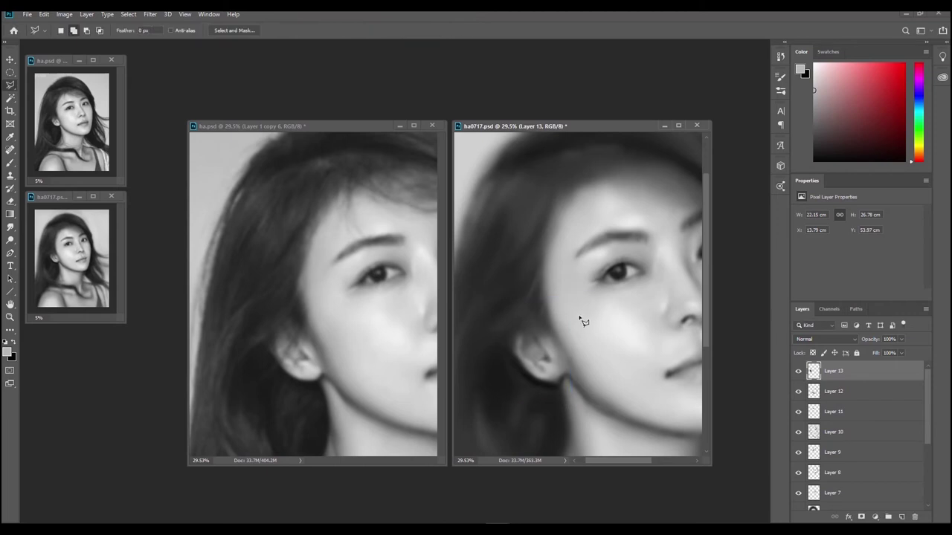
pyautogui.press('b')
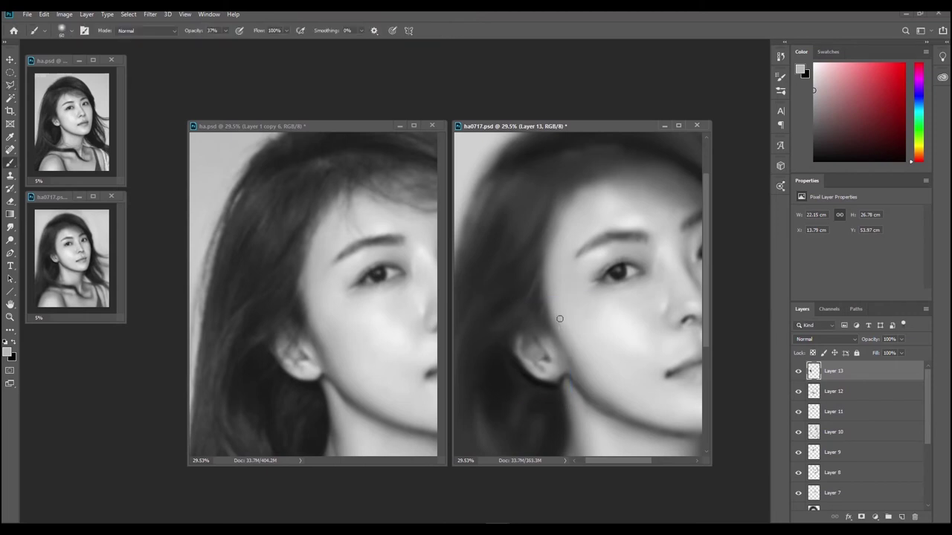
pyautogui.press('alt')
pyautogui.keyDown('alt'); pyautogui.click(534, 382); pyautogui.keyUp('alt')
pyautogui.moveTo(559, 390); pyautogui.dragTo(563, 419)
pyautogui.keyDown('alt'); pyautogui.click(560, 401); pyautogui.keyUp('alt')
pyautogui.keyDown('alt'); pyautogui.click(561, 402); pyautogui.keyUp('alt')
pyautogui.hotkey('ctrl', 'z')
pyautogui.moveTo(560, 389)
pyautogui.mouseDown()
pyautogui.moveTo(563, 458)
pyautogui.moveTo(558, 444)
pyautogui.moveTo(553, 460)
pyautogui.mouseUp()
pyautogui.hotkey('ctrl', 'z')
pyautogui.moveTo(558, 448); pyautogui.dragTo(536, 476)
# Step: Enlarge the ha.psd and ha0717.psd windows and bring the face, neck and collarbone into view in both
pyautogui.moveTo(184, 119); pyautogui.dragTo(132, 72)
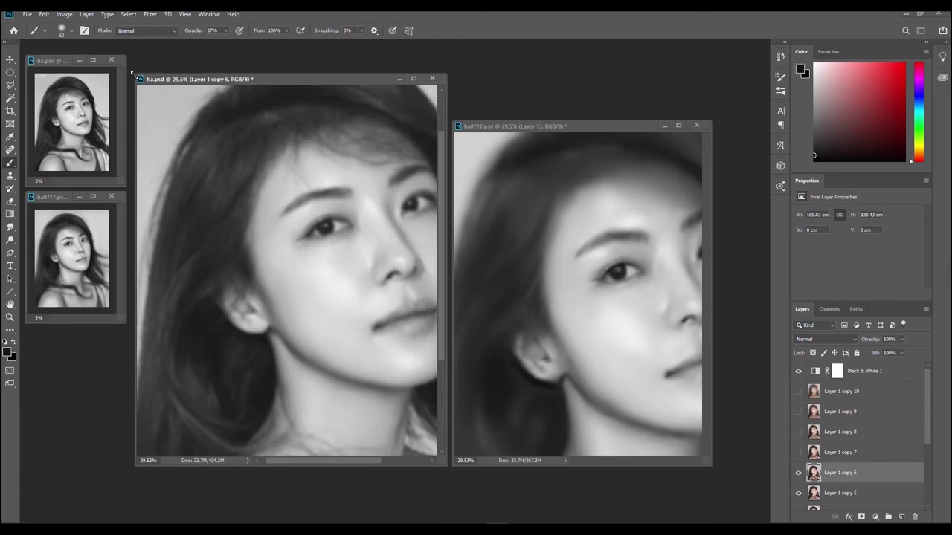
pyautogui.moveTo(576, 126); pyautogui.dragTo(506, 84)
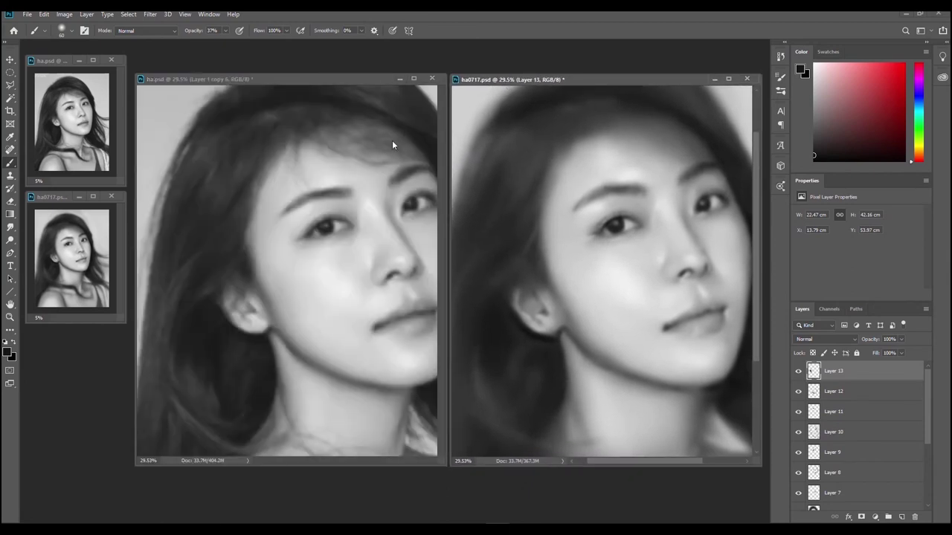
pyautogui.click(283, 79)
pyautogui.moveTo(335, 170); pyautogui.dragTo(298, 83)
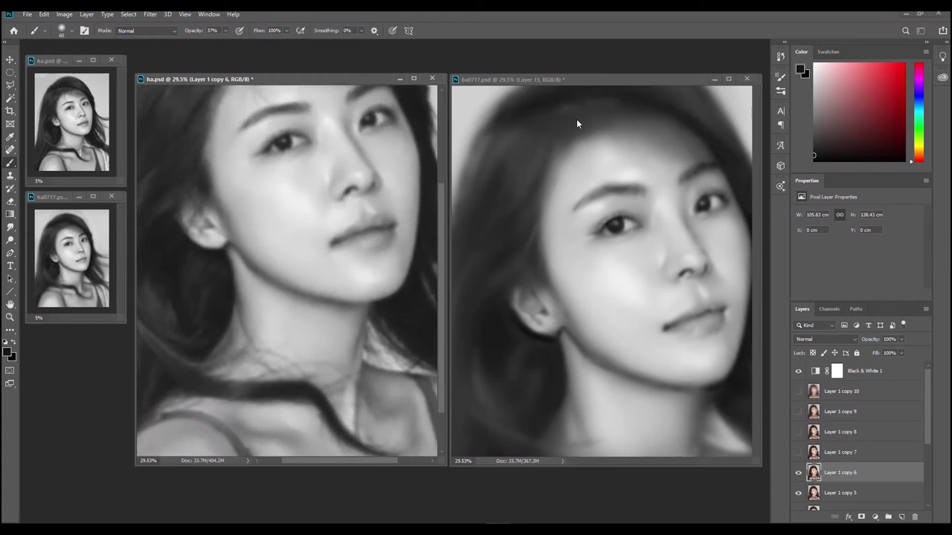
pyautogui.click(611, 83)
pyautogui.moveTo(619, 194); pyautogui.dragTo(584, 86)
pyautogui.moveTo(632, 244); pyautogui.dragTo(638, 284)
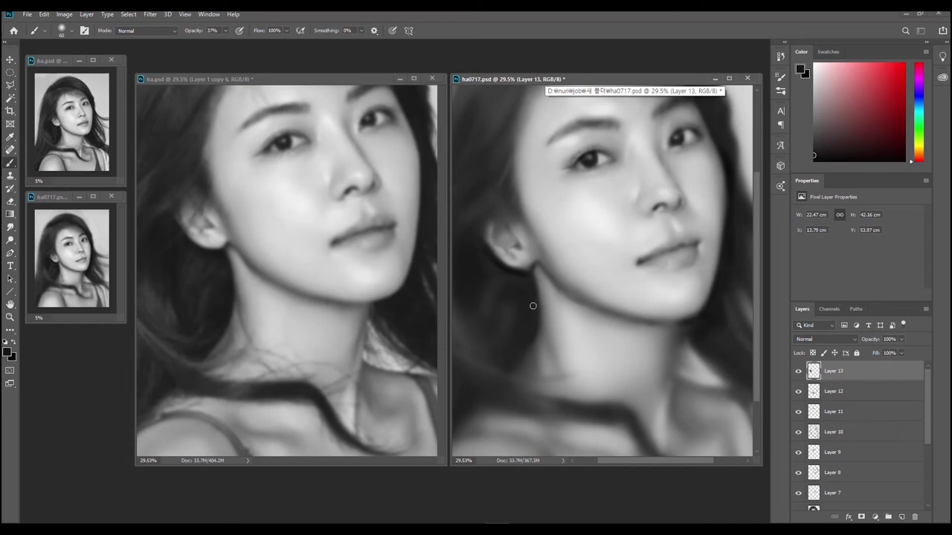
# Step: Darken and sharpen the lower hair edge where it meets the neck, using the sampled dark tone
pyautogui.moveTo(538, 331); pyautogui.dragTo(513, 366)
pyautogui.keyDown('alt'); pyautogui.click(526, 351); pyautogui.keyUp('alt')
pyautogui.moveTo(531, 332)
pyautogui.mouseDown()
pyautogui.moveTo(507, 368)
pyautogui.moveTo(534, 339)
pyautogui.moveTo(515, 365)
pyautogui.moveTo(525, 349)
pyautogui.mouseUp()
pyautogui.hotkey('ctrl', 'z')
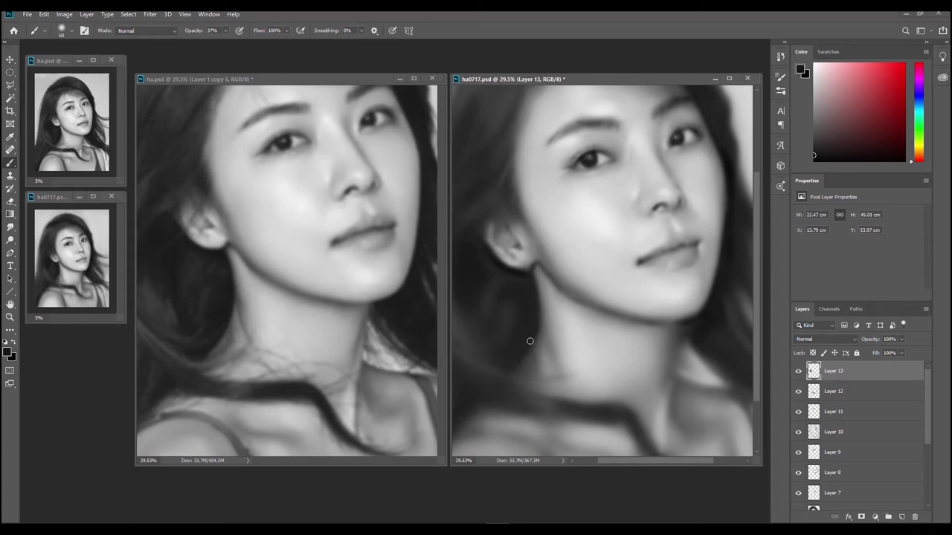
pyautogui.hotkey('ctrl', 'z')
pyautogui.moveTo(533, 340); pyautogui.dragTo(501, 372)
# Step: Darken the hair edge above and beside the shoulder in ha0717.psd with a near-black brush, matching the reference
pyautogui.click(329, 81)
pyautogui.moveTo(276, 240); pyautogui.dragTo(335, 182)
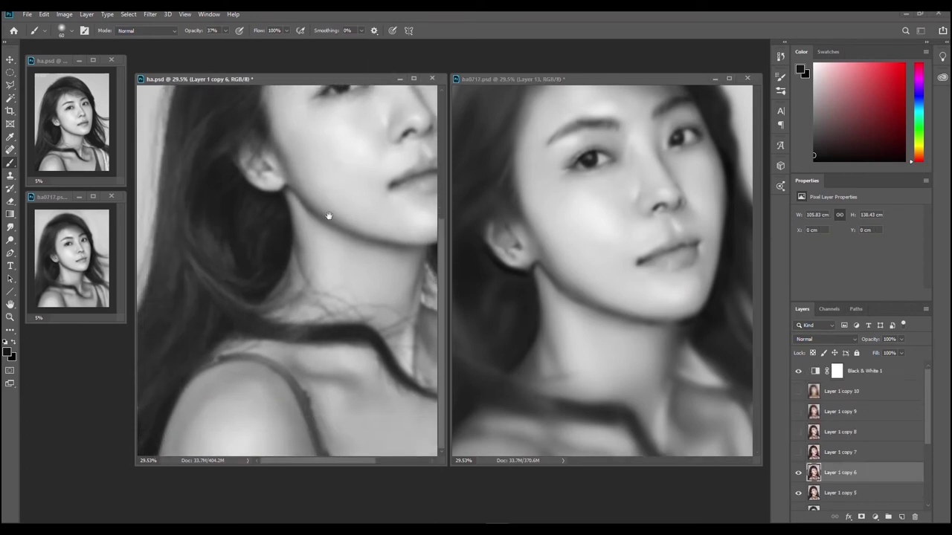
pyautogui.click(524, 81)
pyautogui.moveTo(527, 335); pyautogui.dragTo(633, 245)
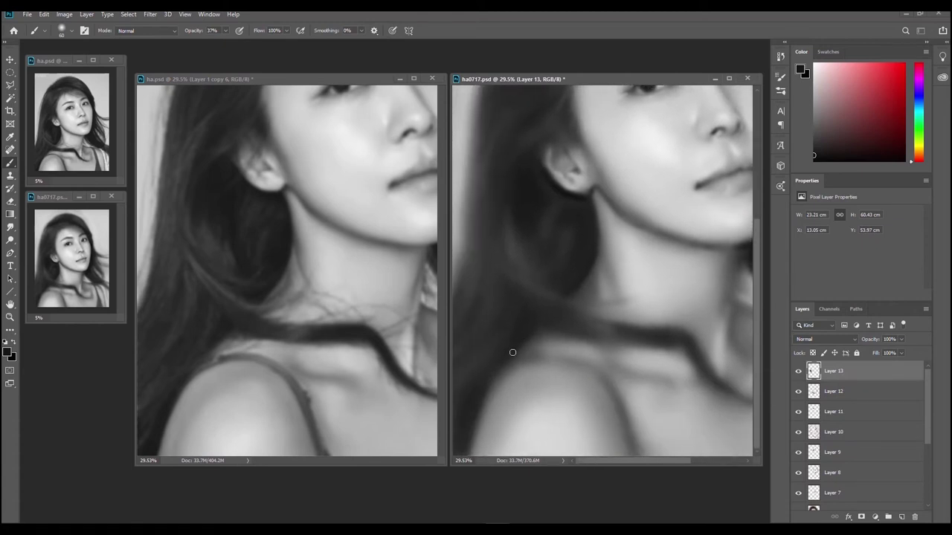
pyautogui.moveTo(500, 362); pyautogui.dragTo(520, 333)
pyautogui.hotkey('ctrl', 'z')
pyautogui.click(814, 160)
pyautogui.moveTo(471, 419); pyautogui.dragTo(461, 471)
pyautogui.hotkey('ctrl', 'z')
pyautogui.hotkey('ctrl', 'z')
pyautogui.press('ctrl')
pyautogui.press('ctrl')
pyautogui.press('ctrl')
pyautogui.press('ctrl')
pyautogui.press('ctrl')
pyautogui.press('ctrl')
# Step: Define the dark strap curving over the shoulder with short brush strokes
pyautogui.moveTo(525, 364); pyautogui.dragTo(551, 368)
pyautogui.hotkey('ctrl', 'z')
pyautogui.hotkey('ctrl', 'z')
pyautogui.hotkey('ctrl', 'z')
pyautogui.press('ctrl')
pyautogui.press('ctrl')
pyautogui.press('ctrl')
pyautogui.press('ctrl')
pyautogui.press('ctrl')
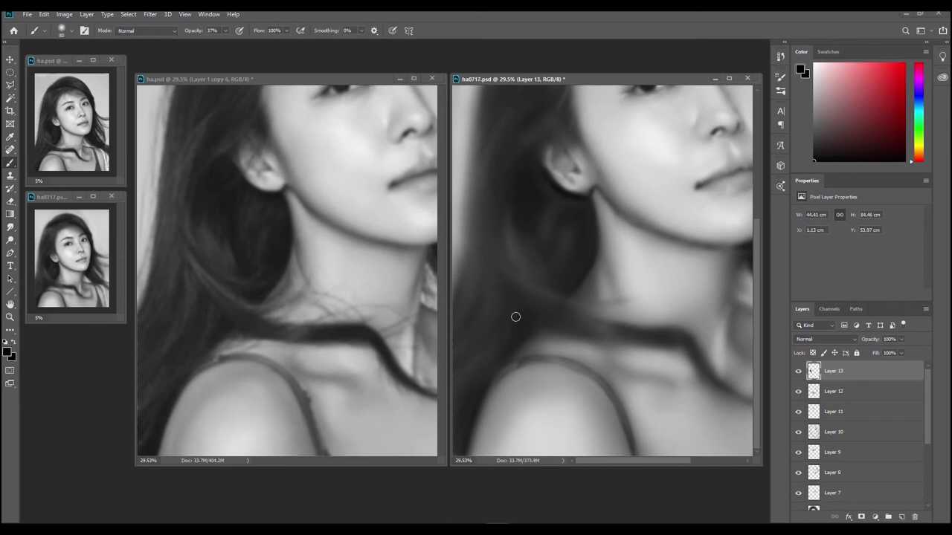
# Step: Sample the shoulder's light skin tone and soften the shoulder's outer edge beside the hair with a larger brush
pyautogui.press('alt')
pyautogui.keyDown('alt'); pyautogui.click(545, 402); pyautogui.keyUp('alt')
pyautogui.moveTo(496, 395); pyautogui.dragTo(476, 439)
pyautogui.press(']')
pyautogui.press(']')
pyautogui.press(']')
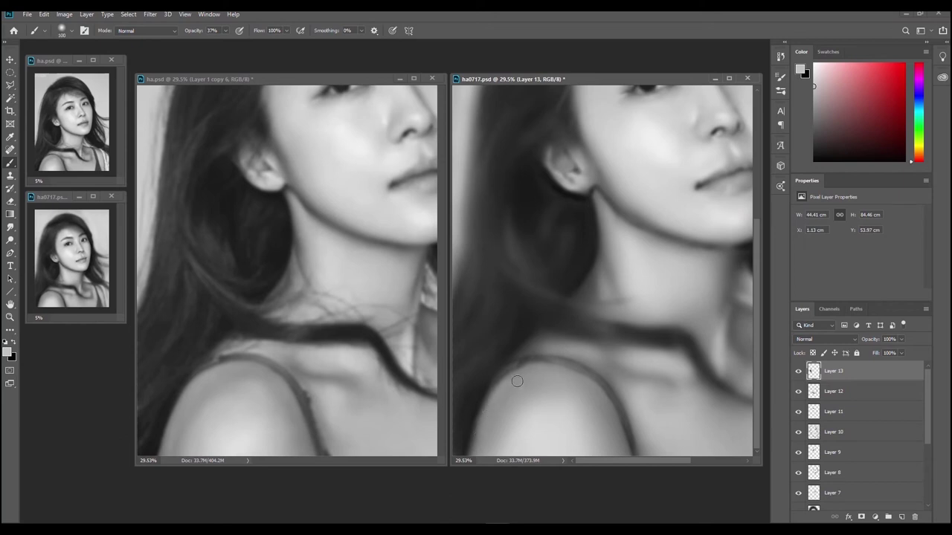
pyautogui.press('ctrl')
# Step: Sample the bright cheek tone and lighten the neck just below the jawline near the ear
pyautogui.press('alt')
pyautogui.keyDown('alt'); pyautogui.click(696, 114); pyautogui.keyUp('alt')
pyautogui.press('[')
pyautogui.press('[')
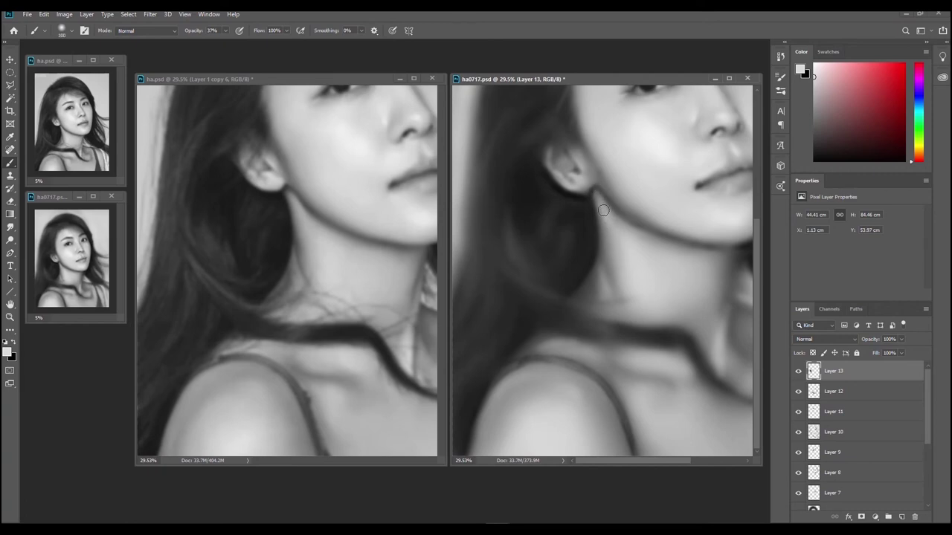
pyautogui.press(']')
pyautogui.press(']')
pyautogui.press(']')
pyautogui.press('[')
pyautogui.press('[')
pyautogui.press('[')
pyautogui.moveTo(623, 229)
pyautogui.mouseDown()
pyautogui.moveTo(645, 239)
pyautogui.moveTo(644, 254)
pyautogui.mouseUp()
# Step: Resample neck and cheek tones and brighten the side of the neck downward from the jaw with a light grey
pyautogui.press('alt')
pyautogui.keyDown('alt'); pyautogui.click(611, 232); pyautogui.keyUp('alt')
pyautogui.press('ctrl')
pyautogui.press('alt')
pyautogui.keyDown('alt'); pyautogui.click(697, 111); pyautogui.keyUp('alt')
pyautogui.press(']')
pyautogui.moveTo(636, 247); pyautogui.dragTo(650, 301)
pyautogui.click(813, 69)
pyautogui.moveTo(629, 255)
pyautogui.mouseDown()
pyautogui.moveTo(674, 284)
pyautogui.moveTo(640, 261)
pyautogui.moveTo(647, 296)
pyautogui.moveTo(633, 298)
pyautogui.moveTo(629, 266)
pyautogui.mouseUp()
pyautogui.press(']')
pyautogui.press(']')
pyautogui.hotkey('ctrl', 'z')
# Step: Sample the neck's skin tone and blend it over the skin of the chest beneath the hair strand
pyautogui.keyDown('alt'); pyautogui.click(644, 269); pyautogui.keyUp('alt')
pyautogui.press('[')
pyautogui.press('[')
pyautogui.press('[')
pyautogui.press(']')
pyautogui.press(']')
pyautogui.moveTo(641, 397); pyautogui.dragTo(649, 402)
pyautogui.press('[')
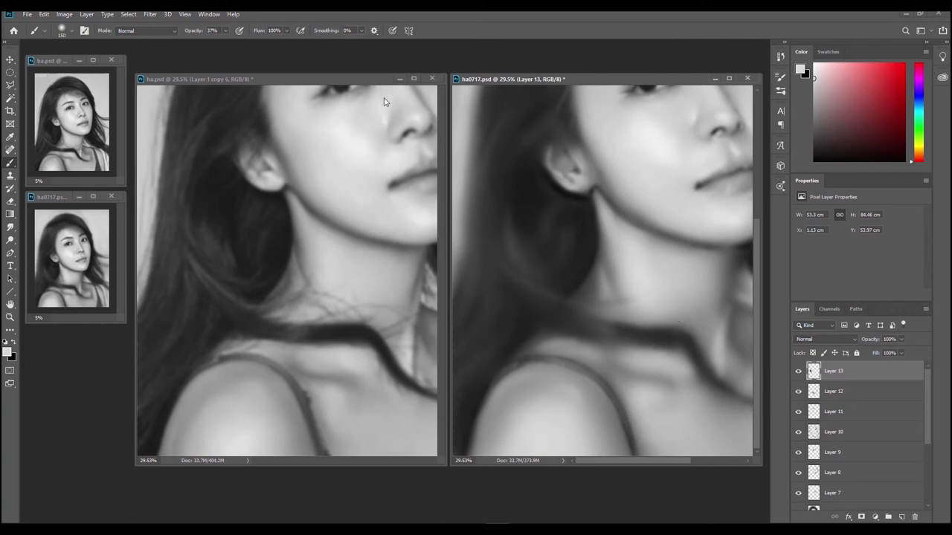
# Step: Paint the narrow neck tendon above the curled hair strand with a smaller brush, following the reference
pyautogui.click(347, 77)
pyautogui.hscroll(5, 297, 156)
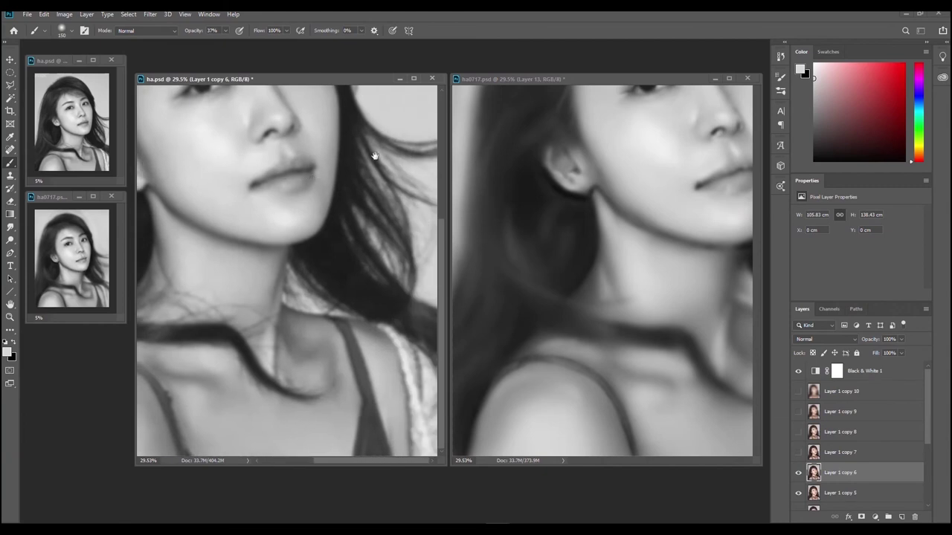
pyautogui.click(580, 79)
pyautogui.hscroll(5, 521, 149)
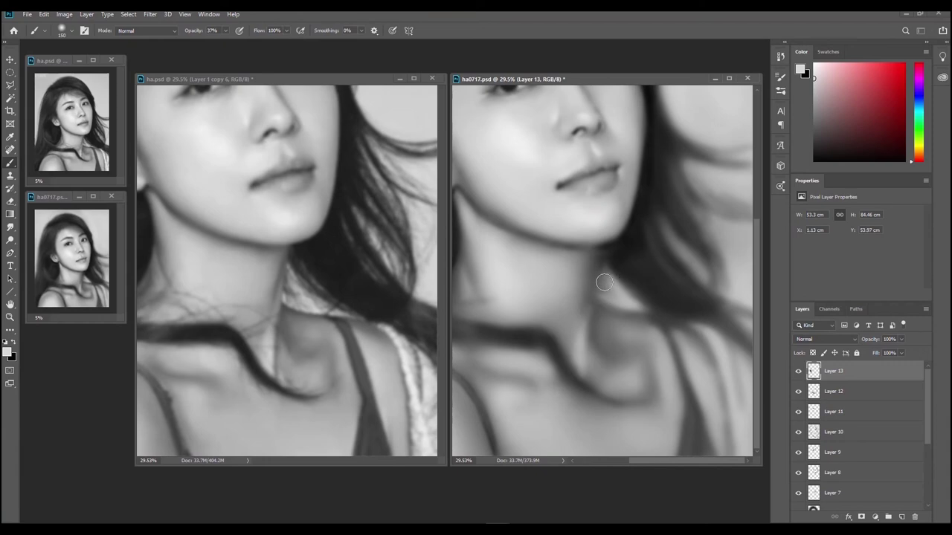
pyautogui.press('alt')
pyautogui.press('[')
pyautogui.press('[')
pyautogui.press('[')
pyautogui.moveTo(580, 365); pyautogui.dragTo(580, 387)
pyautogui.moveTo(581, 335); pyautogui.dragTo(579, 380)
pyautogui.moveTo(582, 345); pyautogui.dragTo(580, 389)
pyautogui.press(']')
pyautogui.moveTo(579, 350); pyautogui.dragTo(584, 314)
# Step: Sample the tendon's grey and extend its line up along the neck toward the jaw
pyautogui.hotkey('ctrl', 'z')
pyautogui.keyDown('alt'); pyautogui.click(583, 335); pyautogui.keyUp('alt')
pyautogui.moveTo(586, 318); pyautogui.dragTo(592, 286)
pyautogui.hotkey('ctrl', 'z')
pyautogui.hotkey('ctrl', 'z')
pyautogui.moveTo(584, 318); pyautogui.dragTo(595, 285)
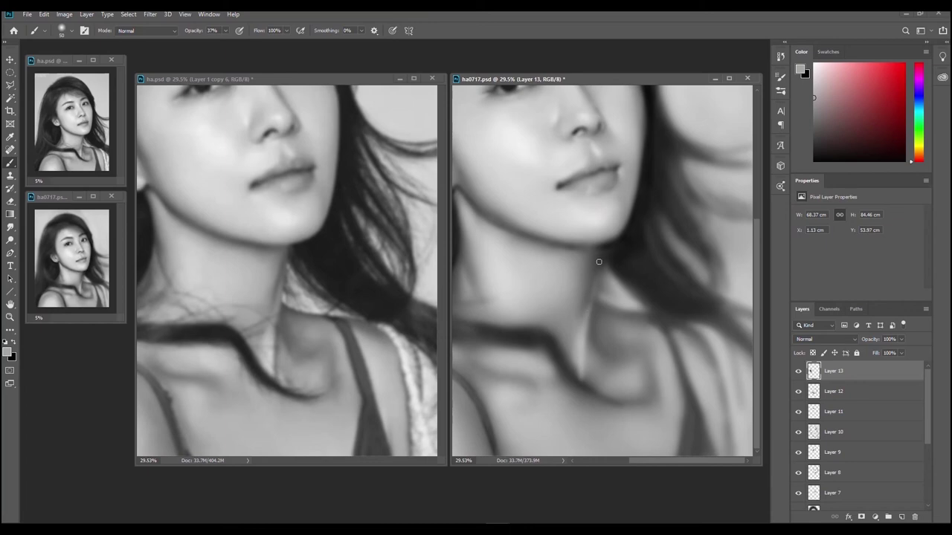
# Step: Switch to black and sharpen the hair edge under the chin and down toward the shoulder
pyautogui.keyDown('alt'); pyautogui.click(583, 301); pyautogui.keyUp('alt')
pyautogui.hotkey('ctrl', 'z')
pyautogui.press('x')
pyautogui.moveTo(599, 254); pyautogui.dragTo(600, 262)
pyautogui.hotkey('ctrl', 'z')
pyautogui.hotkey('ctrl', 'z')
pyautogui.moveTo(601, 253); pyautogui.dragTo(625, 243)
pyautogui.moveTo(601, 269); pyautogui.dragTo(633, 308)
pyautogui.hotkey('ctrl', 'z')
pyautogui.hotkey('ctrl', 'z')
pyautogui.moveTo(631, 298); pyautogui.dragTo(634, 302)
pyautogui.moveTo(629, 300); pyautogui.dragTo(644, 310)
# Step: Sample nearby light and mid greys and refine the neck contour beside the hair under the chin
pyautogui.keyDown('alt'); pyautogui.click(606, 288); pyautogui.keyUp('alt')
pyautogui.keyDown('alt'); pyautogui.click(628, 297); pyautogui.keyUp('alt')
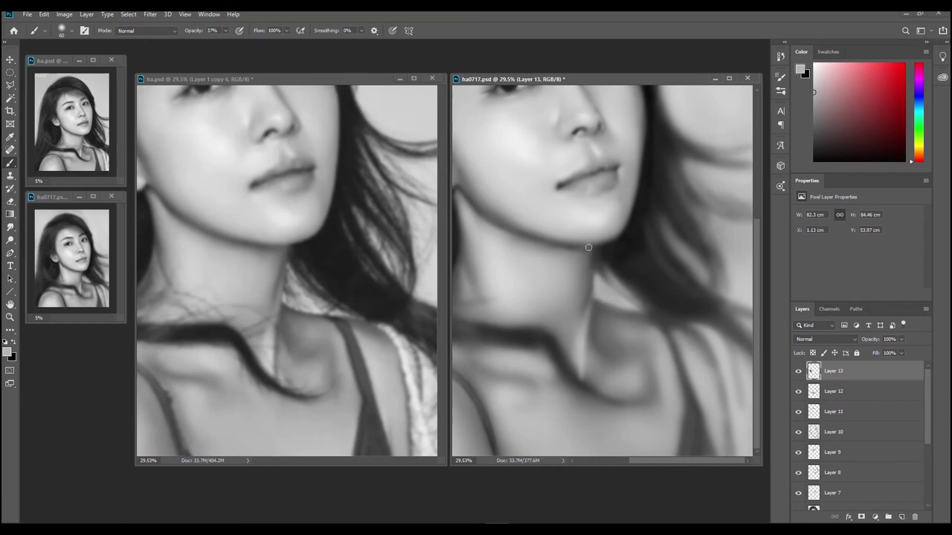
pyautogui.keyDown('alt'); pyautogui.click(592, 300); pyautogui.keyUp('alt')
pyautogui.keyDown('alt'); pyautogui.click(610, 271); pyautogui.keyUp('alt')
pyautogui.keyDown('alt'); pyautogui.click(586, 273); pyautogui.keyUp('alt')
pyautogui.hotkey('ctrl', 'z')
pyautogui.hotkey('ctrl', 'z')
pyautogui.keyDown('alt'); pyautogui.click(593, 292); pyautogui.keyUp('alt')
pyautogui.keyDown('alt'); pyautogui.click(587, 324); pyautogui.keyUp('alt')
# Step: Enlarge the brush, choose a lighter grey and smooth the front of the neck below the jaw
pyautogui.press(']')
pyautogui.press(']')
pyautogui.keyDown('alt'); pyautogui.click(585, 326); pyautogui.keyUp('alt')
pyautogui.press(']')
pyautogui.press(']')
pyautogui.press(']')
pyautogui.keyDown('alt'); pyautogui.click(611, 239); pyautogui.keyUp('alt')
pyautogui.click(814, 82)
pyautogui.moveTo(573, 275)
pyautogui.mouseDown()
pyautogui.moveTo(567, 283)
pyautogui.moveTo(572, 265)
pyautogui.moveTo(565, 293)
pyautogui.moveTo(569, 278)
pyautogui.mouseUp()
pyautogui.keyDown('alt'); pyautogui.click(567, 287); pyautogui.keyUp('alt')
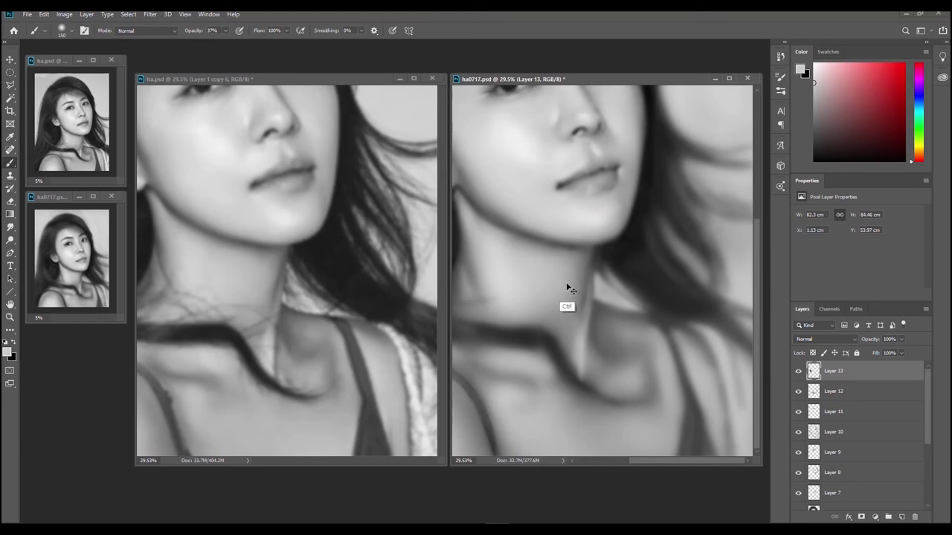
pyautogui.moveTo(544, 241)
pyautogui.mouseDown()
pyautogui.moveTo(557, 248)
pyautogui.moveTo(549, 248)
pyautogui.mouseUp()
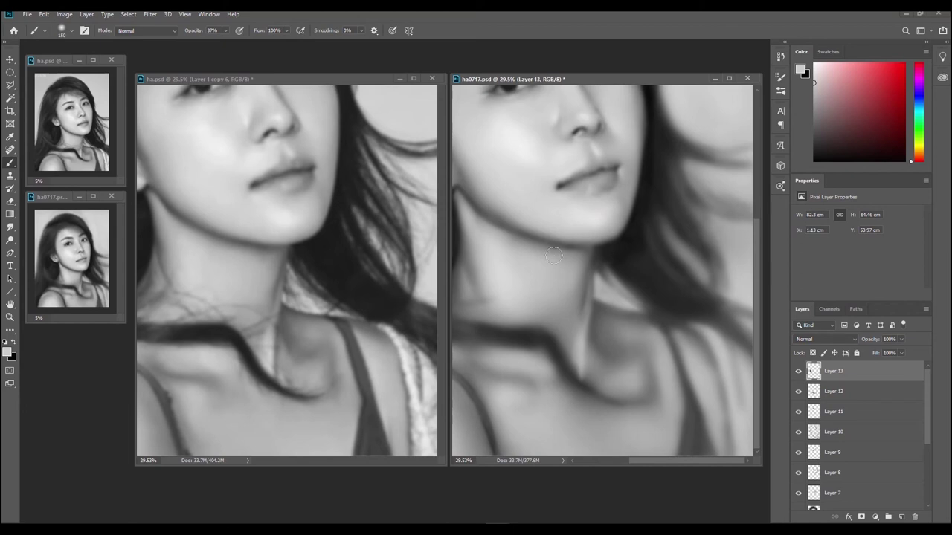
pyautogui.press('alt')
pyautogui.press(']')
pyautogui.press(']')
pyautogui.press('[')
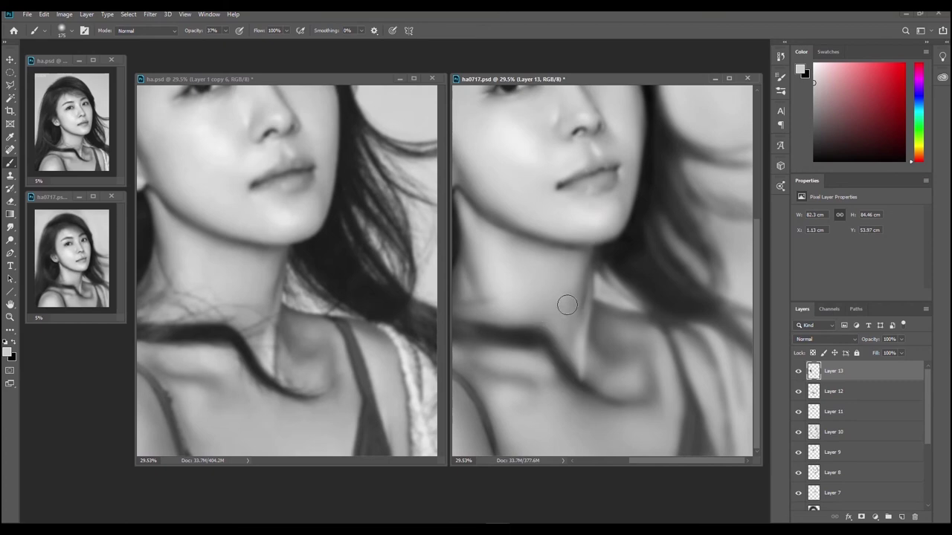
# Step: Lighten the base of the neck tendon with a paler grey and darken the hair strand crossing the neck with black
pyautogui.keyDown('alt'); pyautogui.click(580, 349); pyautogui.keyUp('alt')
pyautogui.press('[')
pyautogui.press('[')
pyautogui.press('[')
pyautogui.click(813, 82)
pyautogui.click(814, 78)
pyautogui.press('[')
pyautogui.moveTo(575, 360); pyautogui.dragTo(580, 375)
pyautogui.press('x')
pyautogui.moveTo(473, 342); pyautogui.dragTo(514, 350)
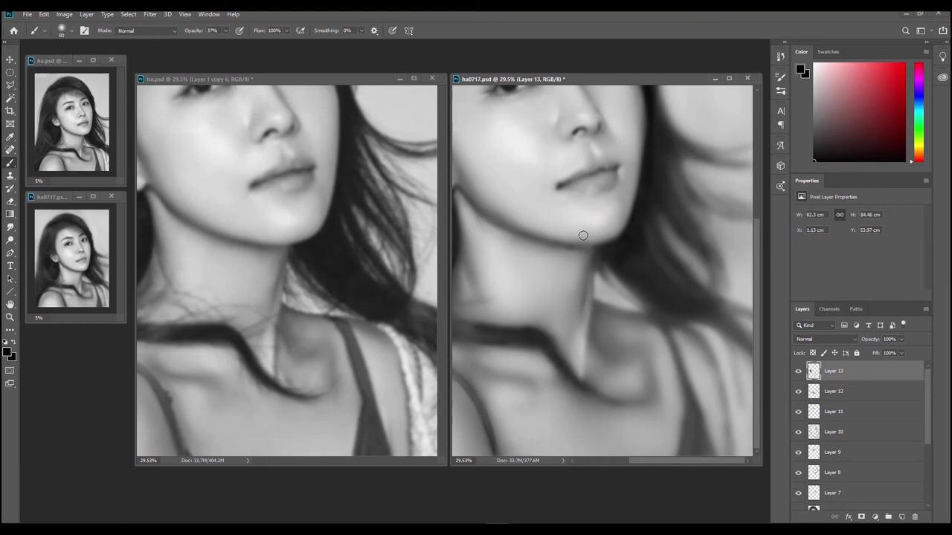
# Step: Sample the light neck tone and try brightening the gap between the hair and the shoulder
pyautogui.keyDown('alt'); pyautogui.click(506, 266); pyautogui.keyUp('alt')
pyautogui.moveTo(604, 304); pyautogui.dragTo(613, 306)
pyautogui.hotkey('ctrl', 'z')
pyautogui.press('ctrl')
pyautogui.moveTo(612, 309); pyautogui.dragTo(639, 313)
pyautogui.hotkey('ctrl', 'z')
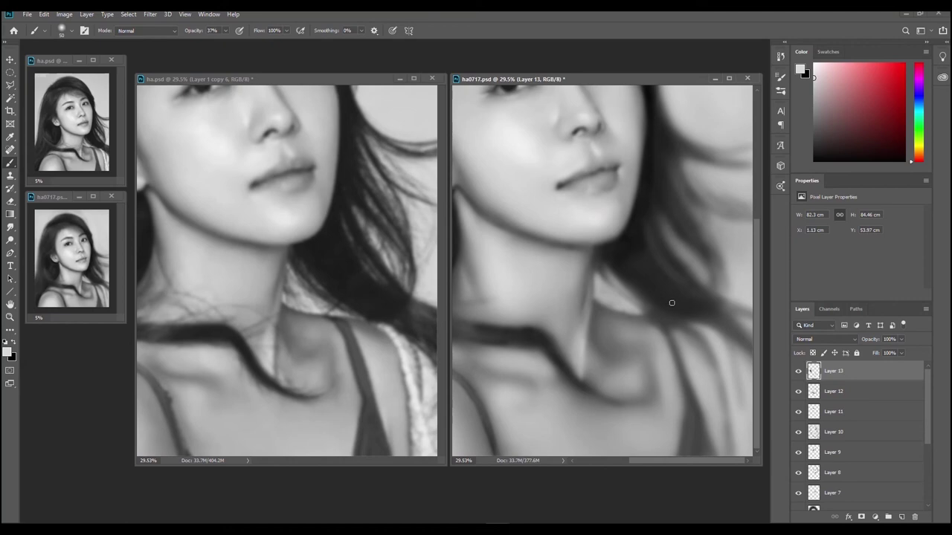
# Step: Sample the tone at the base of the neck, choose a mid grey and shade the collarbone hollow with a 150 px brush
pyautogui.keyDown('alt'); pyautogui.click(580, 315); pyautogui.keyUp('alt')
pyautogui.press(']')
pyautogui.press(']')
pyautogui.press(']')
pyautogui.press(']')
pyautogui.press(']')
pyautogui.press(']')
pyautogui.press(']')
pyautogui.click(820, 109)
pyautogui.click(813, 99)
pyautogui.press(']')
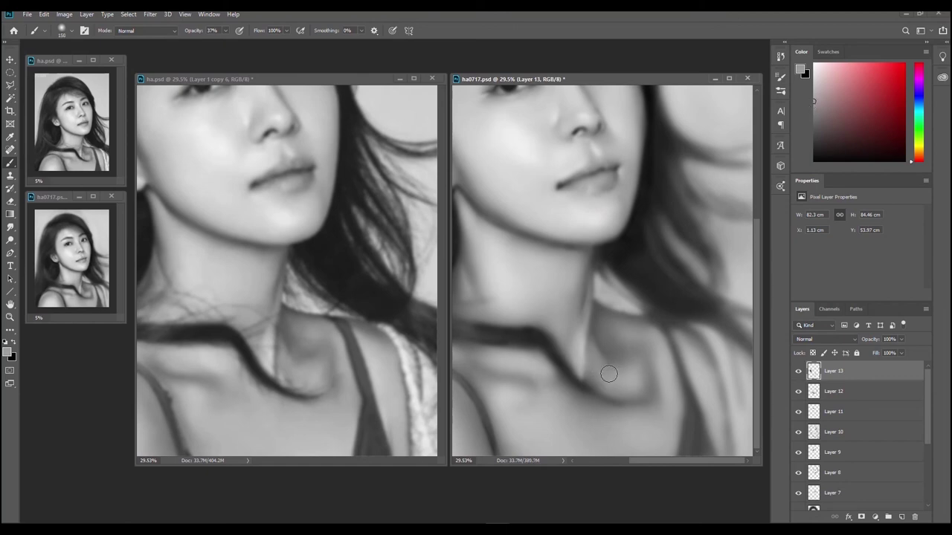
# Step: Vary the brush size and blend the mid-grey shading around the collarbone
pyautogui.press('[')
pyautogui.press('[')
pyautogui.press('[')
pyautogui.press('[')
pyautogui.press(']')
pyautogui.press(']')
pyautogui.press(']')
pyautogui.press(']')
pyautogui.press(']')
# Step: Sample the dark hair tone, shrink the brush to about 40 px and draw the upper edge of the strap below the hair
pyautogui.keyDown('alt'); pyautogui.click(624, 240); pyautogui.keyUp('alt')
pyautogui.press('[')
pyautogui.press('[')
pyautogui.press('[')
pyautogui.press('[')
pyautogui.press('[')
pyautogui.moveTo(645, 320)
pyautogui.mouseDown()
pyautogui.moveTo(654, 325)
pyautogui.moveTo(646, 323)
pyautogui.mouseUp()
pyautogui.hotkey('ctrl', 'z')
pyautogui.moveTo(653, 334); pyautogui.dragTo(658, 340)
pyautogui.moveTo(661, 344); pyautogui.dragTo(671, 373)
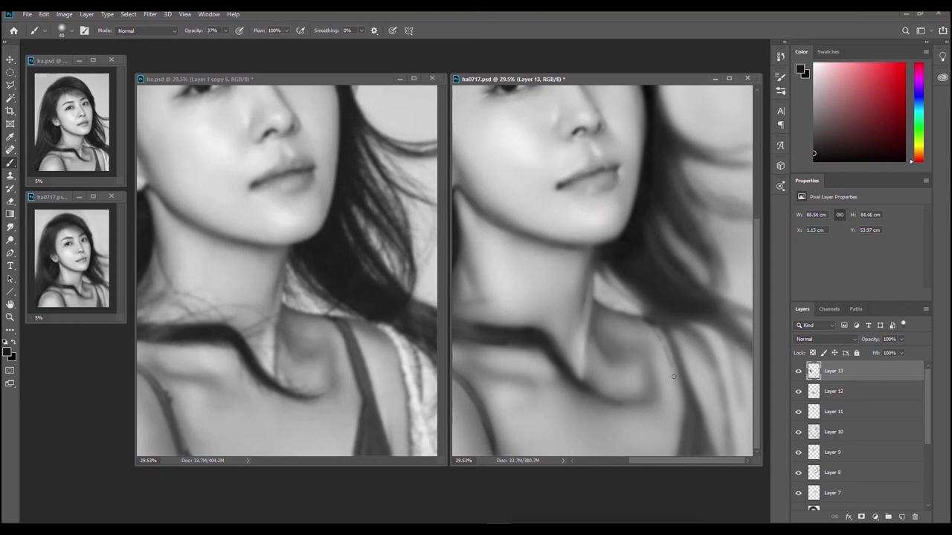
# Step: Darken the inner edge of the strap down to where it widens toward the chest
pyautogui.moveTo(662, 347); pyautogui.dragTo(674, 402)
pyautogui.moveTo(666, 361); pyautogui.dragTo(679, 400)
pyautogui.moveTo(683, 396); pyautogui.dragTo(686, 417)
pyautogui.press('ctrl')
pyautogui.moveTo(665, 346); pyautogui.dragTo(677, 384)
pyautogui.moveTo(667, 354); pyautogui.dragTo(690, 409)
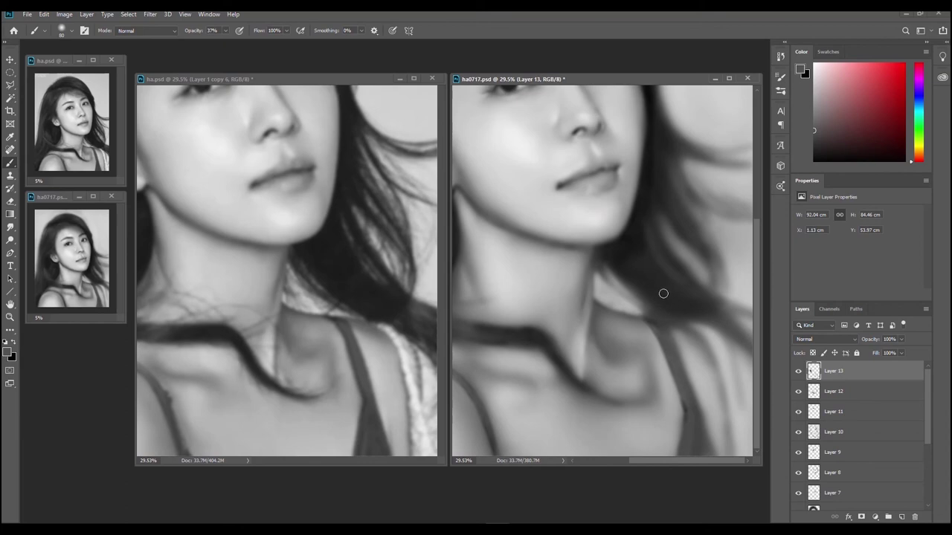
# Step: Sample the tone beside the strap, choose a lighter grey and clean up the strap's outer edge, undoing the last strokes
pyautogui.keyDown('alt'); pyautogui.click(685, 318); pyautogui.keyUp('alt')
pyautogui.moveTo(818, 97); pyautogui.dragTo(812, 89)
pyautogui.hotkey('ctrl', 'z')
pyautogui.hotkey('ctrl', 'z')
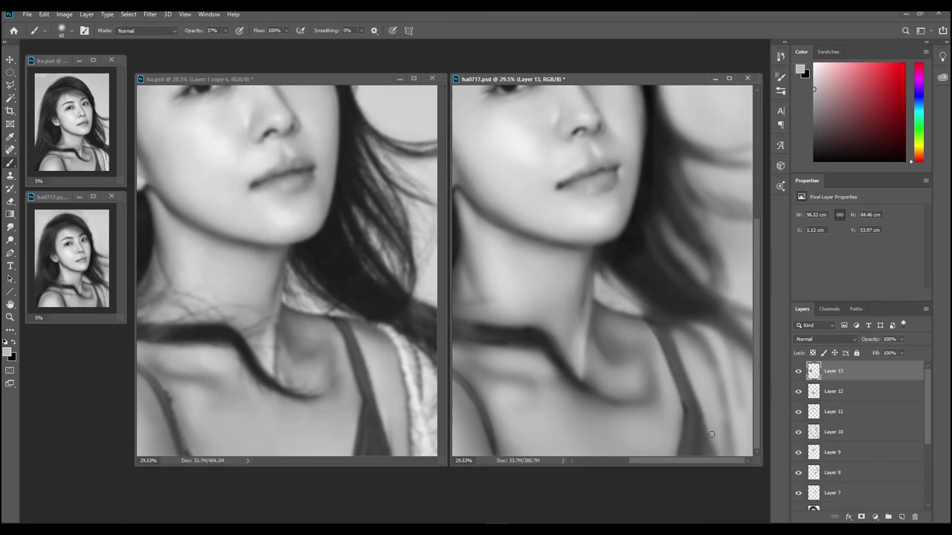
# Step: Sample lighter greys and brighten the shoulder between the strap and the white garment trim, undoing the last strokes
pyautogui.moveTo(816, 88); pyautogui.dragTo(813, 77)
pyautogui.press('alt')
pyautogui.keyDown('alt'); pyautogui.click(695, 338); pyautogui.keyUp('alt')
pyautogui.keyDown('alt'); pyautogui.click(682, 344); pyautogui.keyUp('alt')
pyautogui.moveTo(678, 339); pyautogui.dragTo(694, 346)
pyautogui.keyDown('alt'); pyautogui.click(688, 348); pyautogui.keyUp('alt')
pyautogui.moveTo(709, 356)
pyautogui.mouseDown()
pyautogui.moveTo(713, 386)
pyautogui.moveTo(710, 325)
pyautogui.moveTo(722, 357)
pyautogui.moveTo(716, 401)
pyautogui.moveTo(713, 392)
pyautogui.moveTo(720, 417)
pyautogui.mouseUp()
pyautogui.hotkey('ctrl', 'z')
pyautogui.hotkey('ctrl', 'z')
# Step: Sample the dark hair tone and define the inner edge of the white garment trim below the hair
pyautogui.press('alt')
pyautogui.keyDown('alt'); pyautogui.click(644, 273); pyautogui.keyUp('alt')
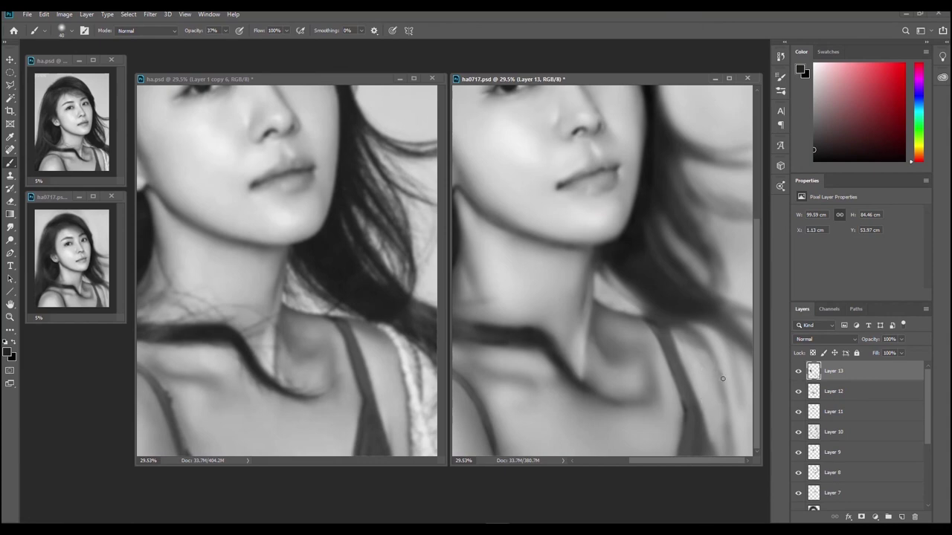
pyautogui.press('alt')
pyautogui.moveTo(727, 396); pyautogui.dragTo(729, 433)
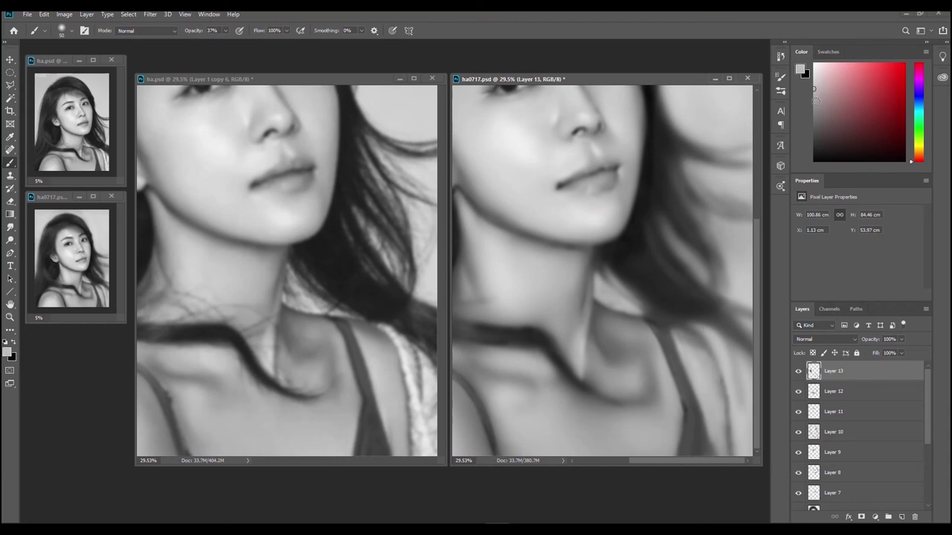
# Step: Paint the white garment trim running down the shoulder with light grey strokes
pyautogui.press('x')
pyautogui.moveTo(707, 338); pyautogui.dragTo(718, 365)
pyautogui.moveTo(704, 332); pyautogui.dragTo(718, 358)
pyautogui.moveTo(725, 377); pyautogui.dragTo(747, 443)
pyautogui.press('[')
pyautogui.press('[')
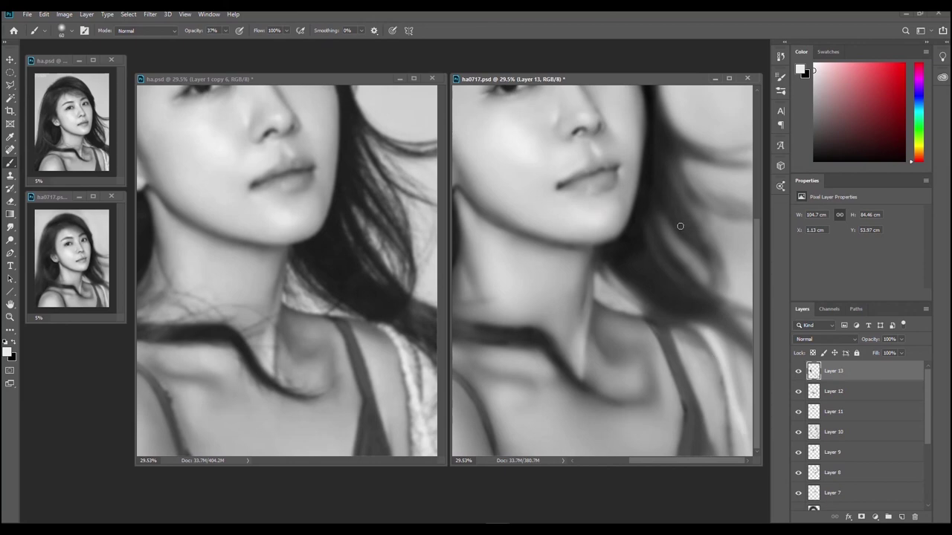
# Step: Enlarge the brush to 150 px and blend the collarbone with the grey sampled at the base of the neck
pyautogui.press(']')
pyautogui.press(']')
pyautogui.press(']')
pyautogui.press(']')
pyautogui.press('[')
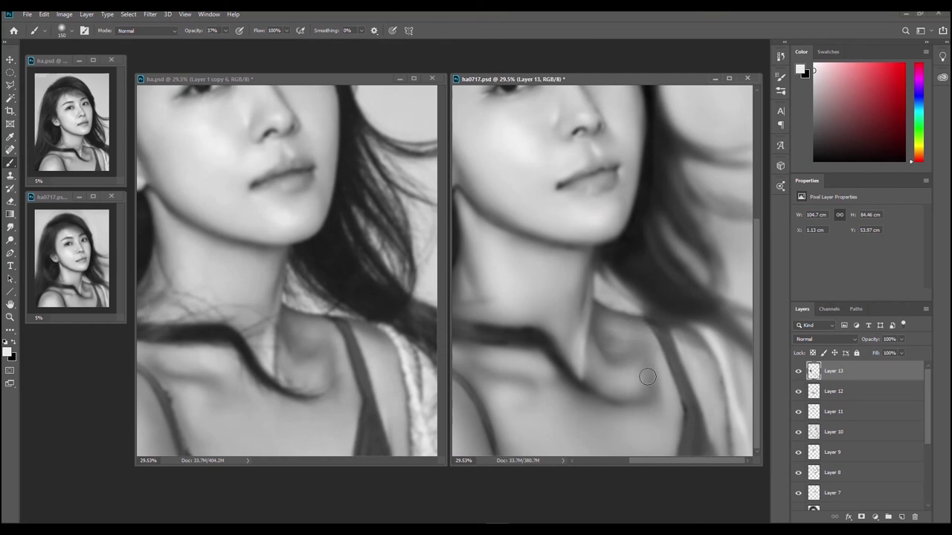
pyautogui.press('ctrl')
pyautogui.keyDown('alt'); pyautogui.click(584, 362); pyautogui.keyUp('alt')
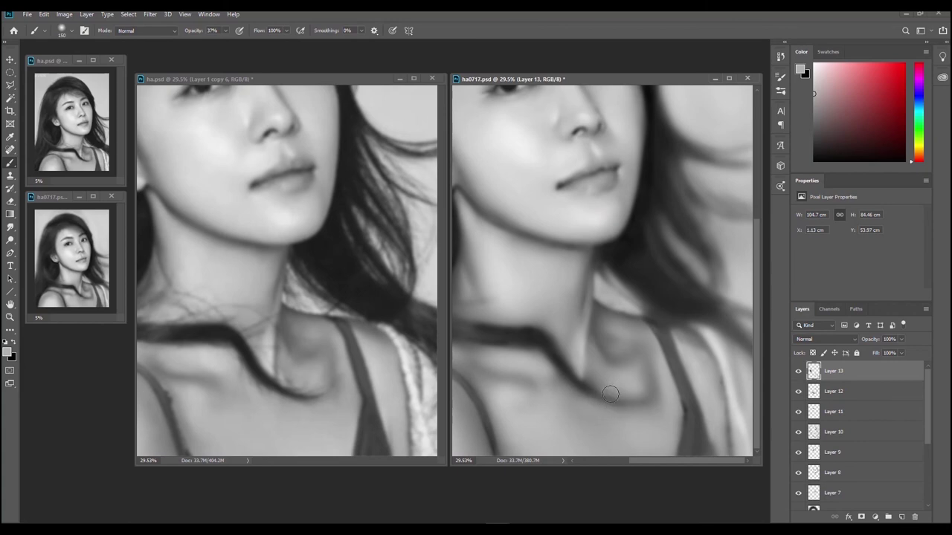
# Step: Vary the brush size and soften the skin below the hair strand that crosses the neck
pyautogui.press(']')
pyautogui.press(']')
pyautogui.press(']')
pyautogui.press(']')
pyautogui.press(']')
pyautogui.press(']')
pyautogui.press(']')
pyautogui.press(']')
pyautogui.press('[')
pyautogui.press('[')
pyautogui.press('[')
pyautogui.press('[')
pyautogui.press('[')
pyautogui.press('[')
pyautogui.press('[')
pyautogui.press('[')
pyautogui.press('[')
pyautogui.press('[')
pyautogui.press('[')
pyautogui.press('[')
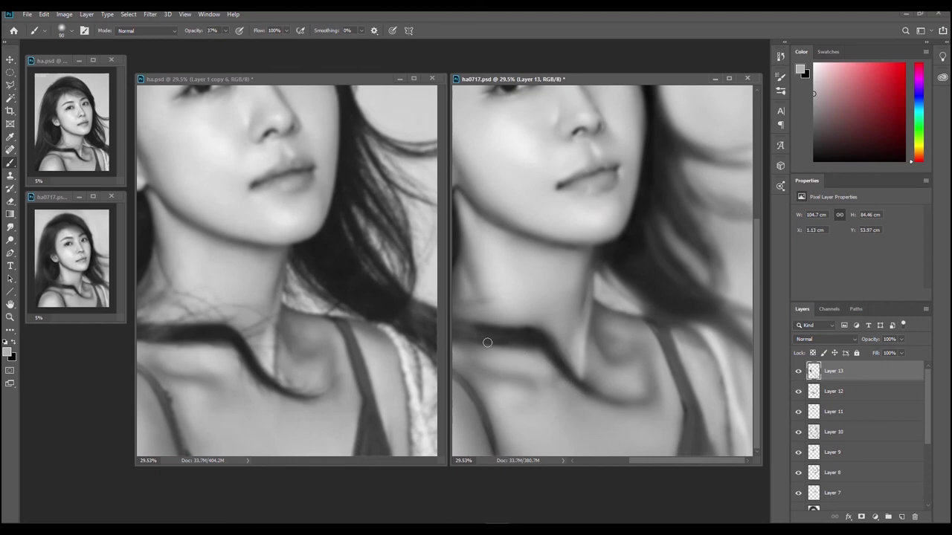
pyautogui.press(']')
pyautogui.press(']')
pyautogui.press('ctrl')
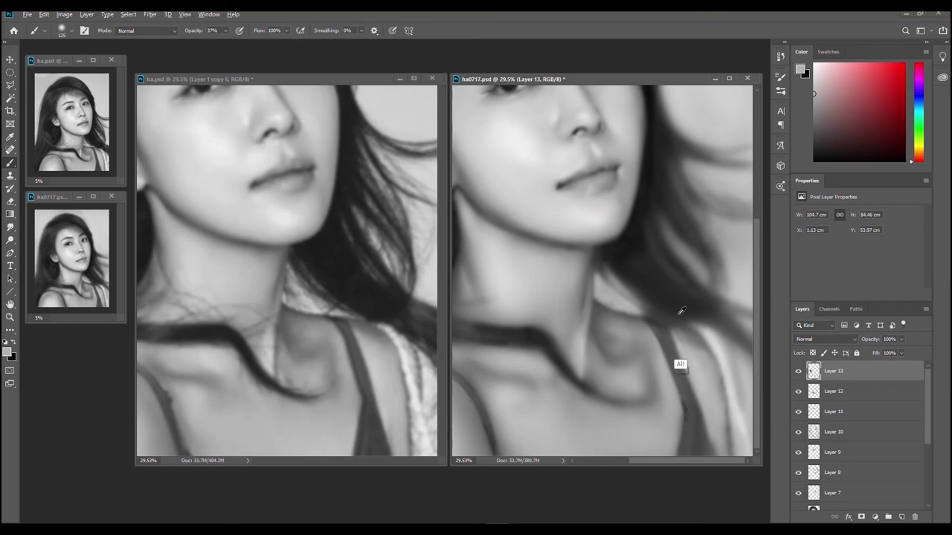
# Step: Sample the dark hair tone and deepen the dark hair areas around the jaw and neck, adjusting the brush down to 70 px
pyautogui.keyDown('alt'); pyautogui.click(662, 279); pyautogui.keyUp('alt')
pyautogui.press('[')
pyautogui.press('[')
pyautogui.press('[')
pyautogui.press('[')
pyautogui.press('[')
pyautogui.press(']')
pyautogui.press(']')
pyautogui.press(']')
pyautogui.press(']')
pyautogui.press('[')
pyautogui.press('[')
pyautogui.press('[')
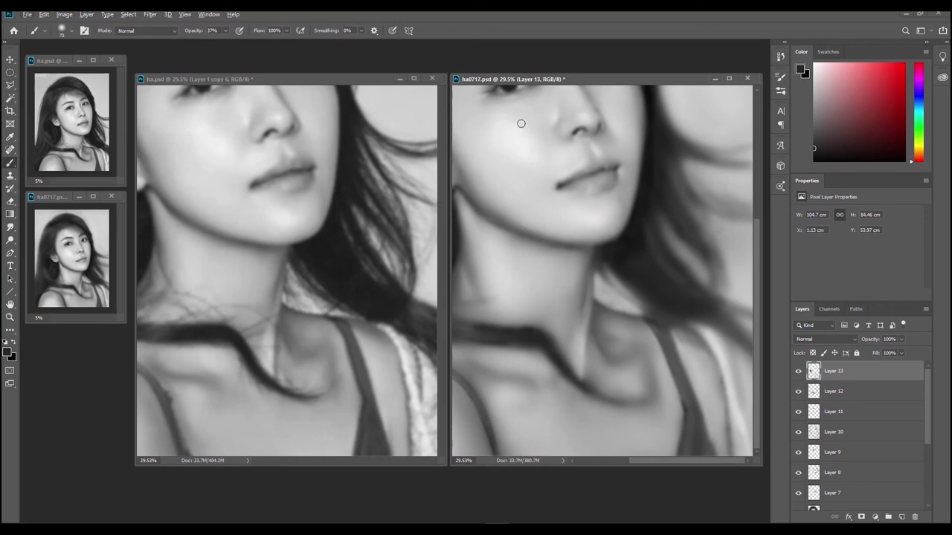
# Step: Fit both portraits in view at 18.33%, sample the face tones and refine the hairline around the forehead
pyautogui.click(253, 78)
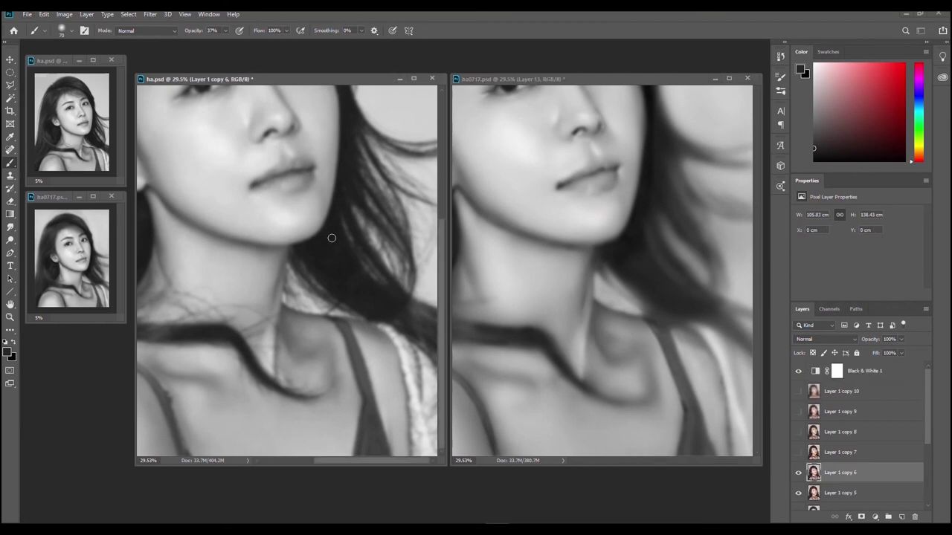
pyautogui.scroll(-3, 335, 236)
pyautogui.click(557, 80)
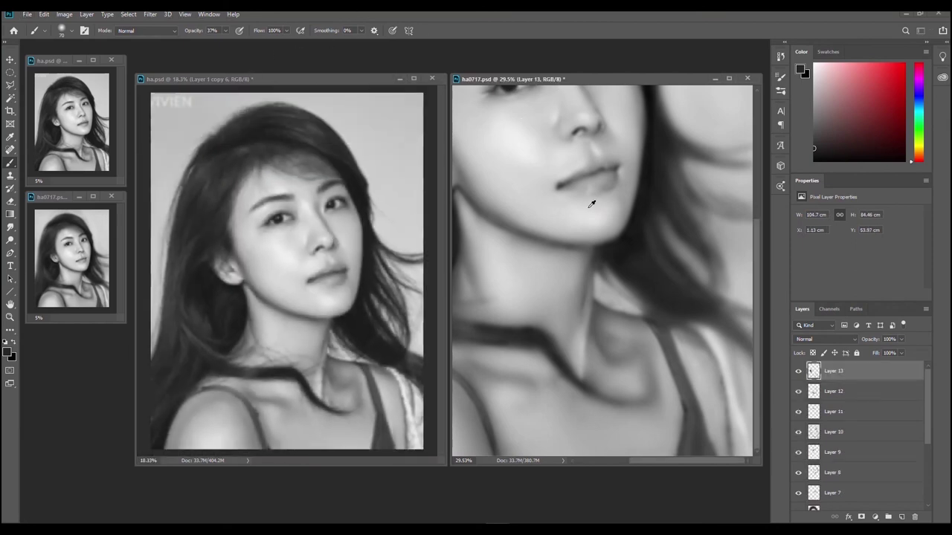
pyautogui.scroll(-2, 593, 202)
pyautogui.scroll(-1, 593, 202)
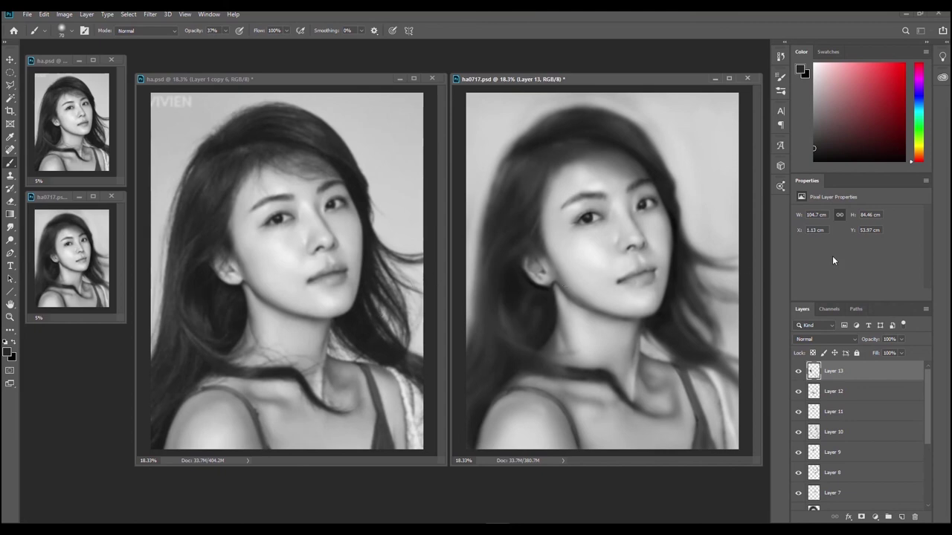
pyautogui.press('alt')
pyautogui.keyDown('alt'); pyautogui.click(585, 246); pyautogui.keyUp('alt')
pyautogui.press('[')
pyautogui.keyDown('alt'); pyautogui.click(579, 190); pyautogui.keyUp('alt')
pyautogui.moveTo(548, 147); pyautogui.dragTo(556, 178)
pyautogui.moveTo(554, 143); pyautogui.dragTo(554, 151)
pyautogui.moveTo(508, 165); pyautogui.dragTo(510, 174)
# Step: Sample the dark hair tone and sharpen the outer hair contour from the crown down beside the forehead, undoing the last stroke
pyautogui.press('alt')
pyautogui.keyDown('alt'); pyautogui.click(606, 137); pyautogui.keyUp('alt')
pyautogui.press(']')
pyautogui.press(']')
pyautogui.moveTo(582, 110)
pyautogui.mouseDown()
pyautogui.moveTo(561, 115)
pyautogui.moveTo(600, 113)
pyautogui.mouseUp()
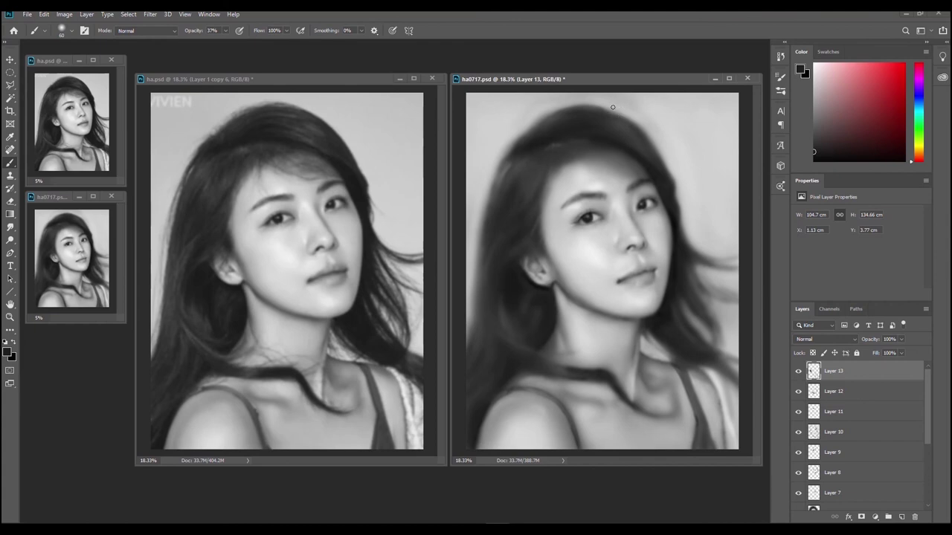
pyautogui.moveTo(593, 106); pyautogui.dragTo(618, 116)
pyautogui.moveTo(653, 144); pyautogui.dragTo(673, 174)
pyautogui.moveTo(669, 174); pyautogui.dragTo(676, 186)
pyautogui.hotkey('ctrl', 'z')
# Step: Sample black from the hair beside the cheek and define the flyaway strand over the background, undoing the last strokes
pyautogui.keyDown('alt'); pyautogui.click(679, 233); pyautogui.keyUp('alt')
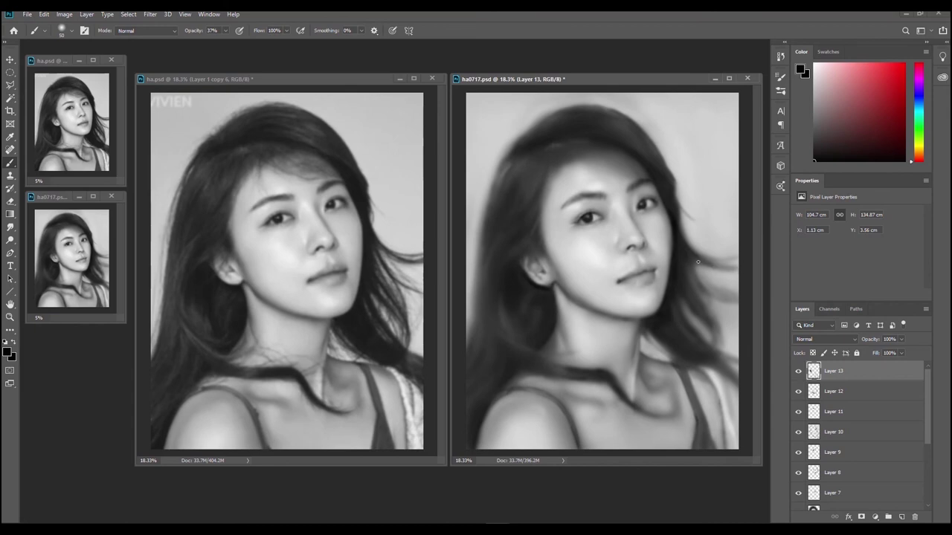
pyautogui.moveTo(707, 262); pyautogui.dragTo(736, 267)
pyautogui.press('ctrl')
pyautogui.press('ctrl')
pyautogui.hotkey('ctrl', 'z')
pyautogui.hotkey('ctrl', 'z')
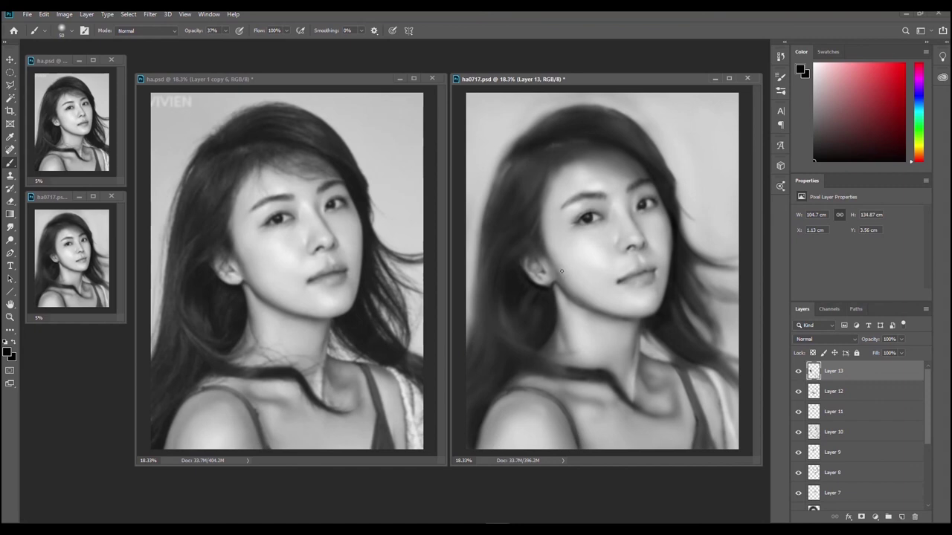
# Step: Sample the tone where the hair meets the neck and blend that edge with a larger brush
pyautogui.keyDown('alt'); pyautogui.click(559, 332); pyautogui.keyUp('alt')
pyautogui.press(']')
pyautogui.press(']')
pyautogui.press('ctrl')
pyautogui.press('ctrl')
pyautogui.press('ctrl')
pyautogui.press('ctrl')
# Step: Sample the shadow tone under the jaw, enlarge the brush to 100 px and shade the neck below the chin
pyautogui.press('alt')
pyautogui.keyDown('alt'); pyautogui.click(626, 314); pyautogui.keyUp('alt')
pyautogui.press(']')
pyautogui.press(']')
pyautogui.press(']')
pyautogui.press(']')
pyautogui.press('[')
pyautogui.press('ctrl')
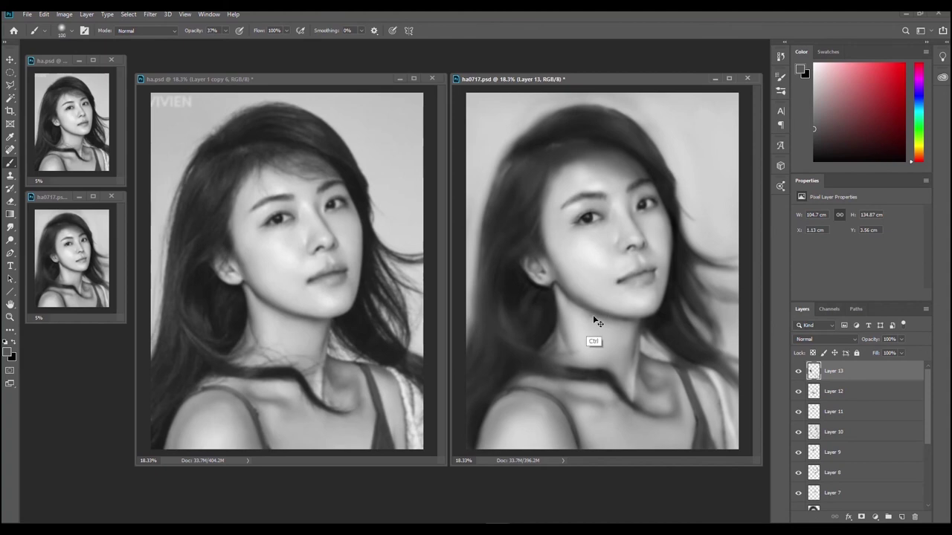